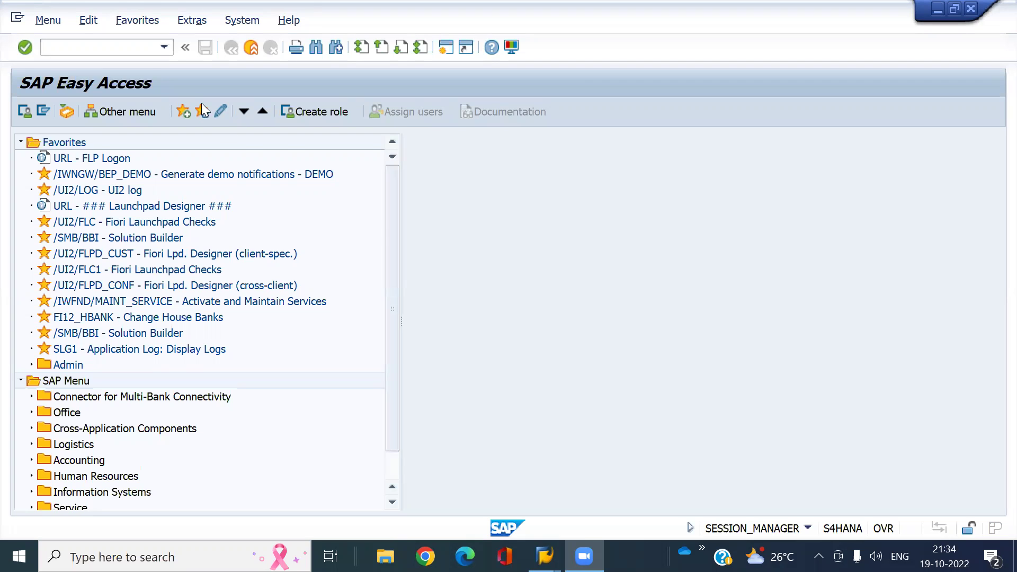
- Select the command field on SAP Easy Access to enter transaction ME21N
left_click(126, 46)
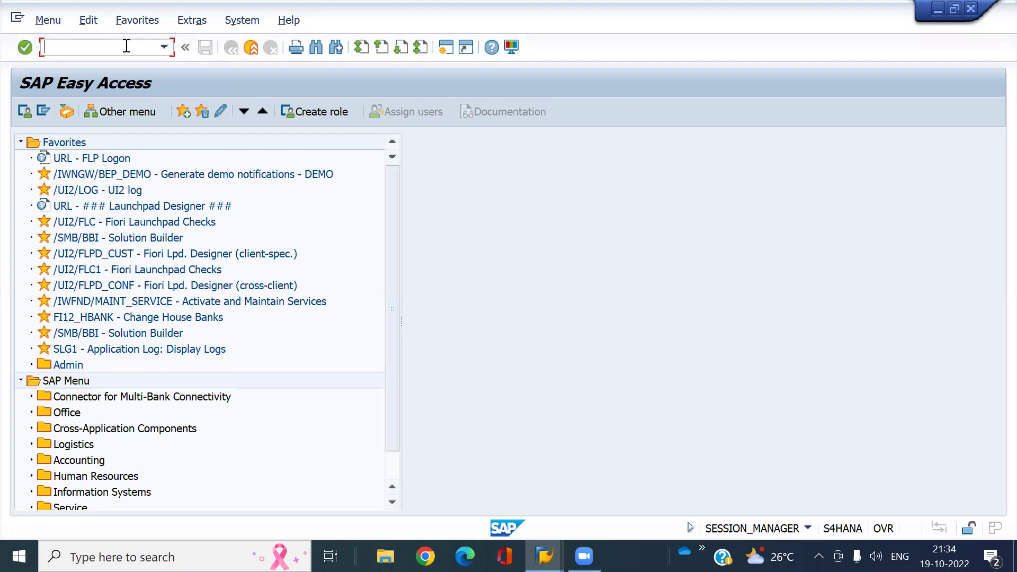
type("n")
key("Return")
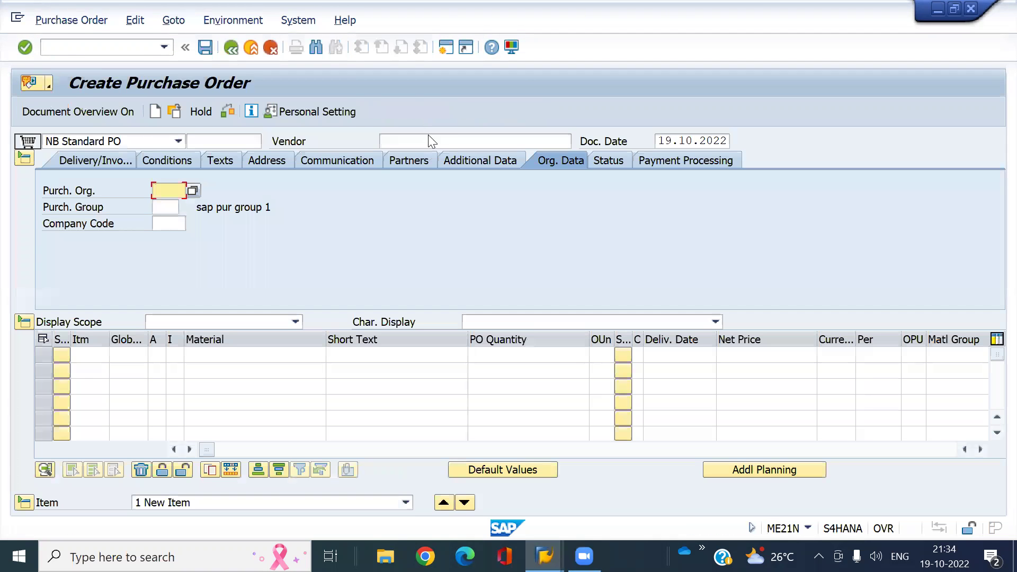
left_click(435, 141)
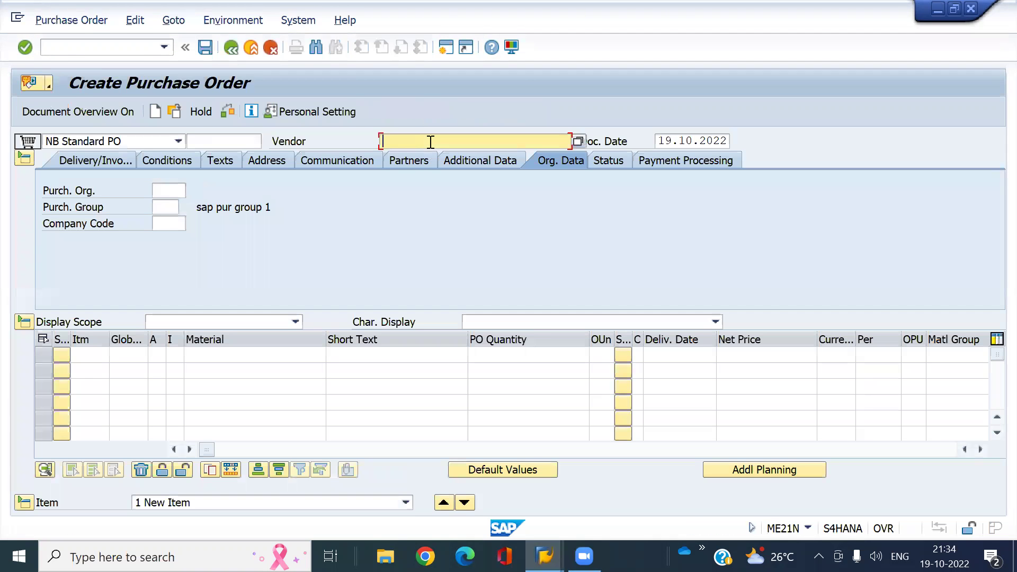
left_click(433, 153)
key("Return")
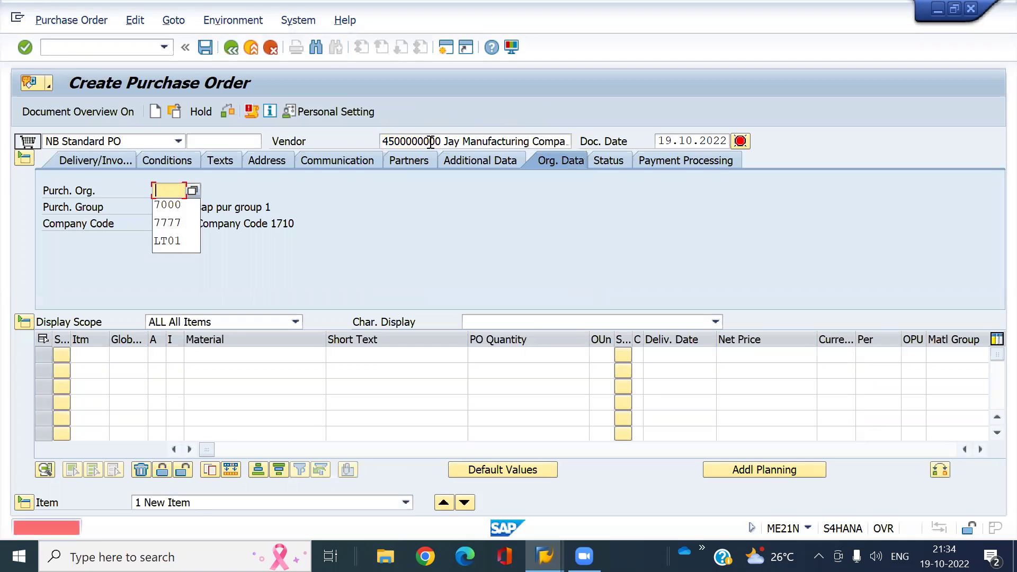
key("Down")
key("Return")
key("Down")
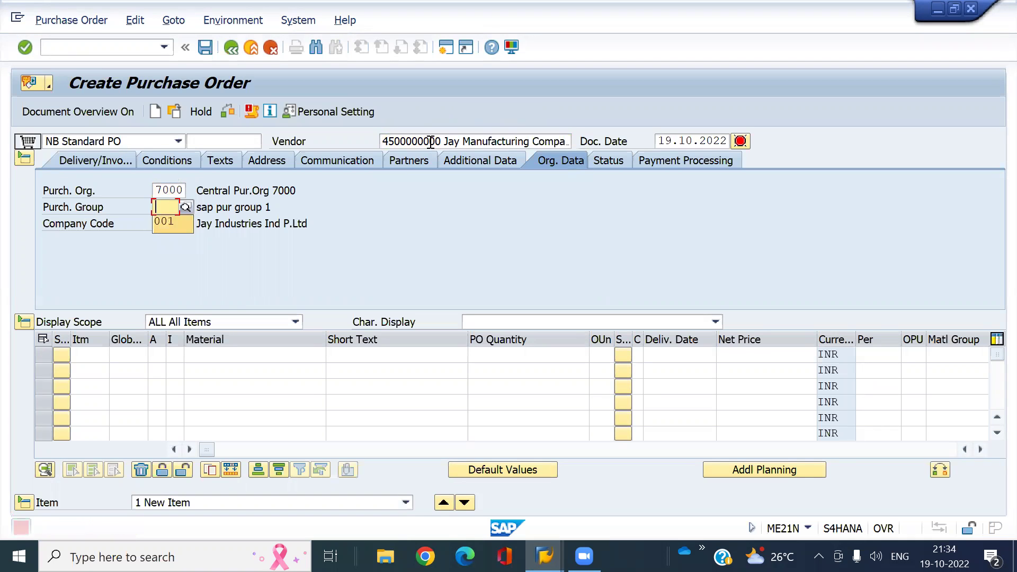
key("Return")
key("Return")
- Add item material ELB90D100 at plant 7010 with quantity 100
left_click(239, 354)
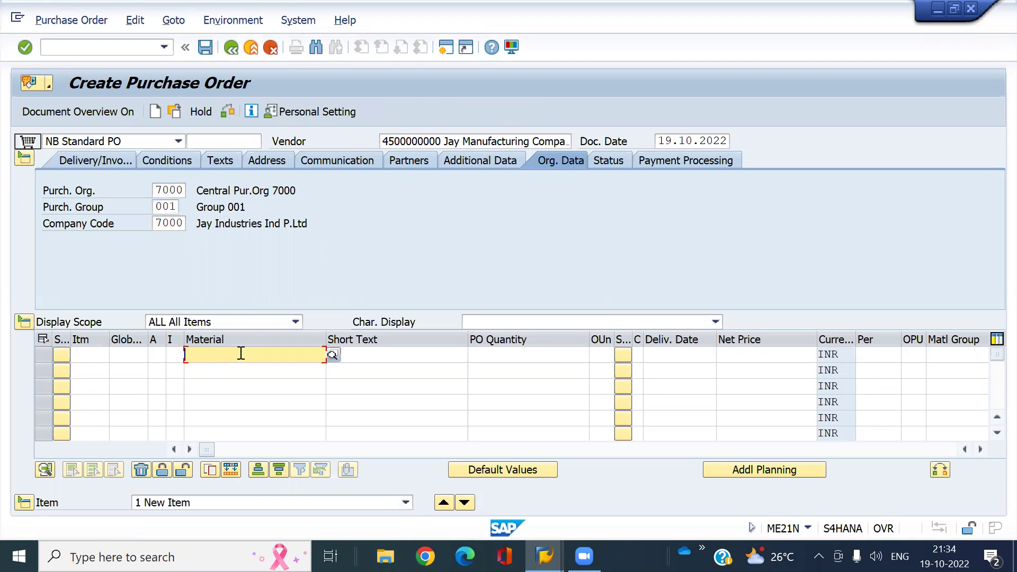
key("Down")
key("Return")
key("Return")
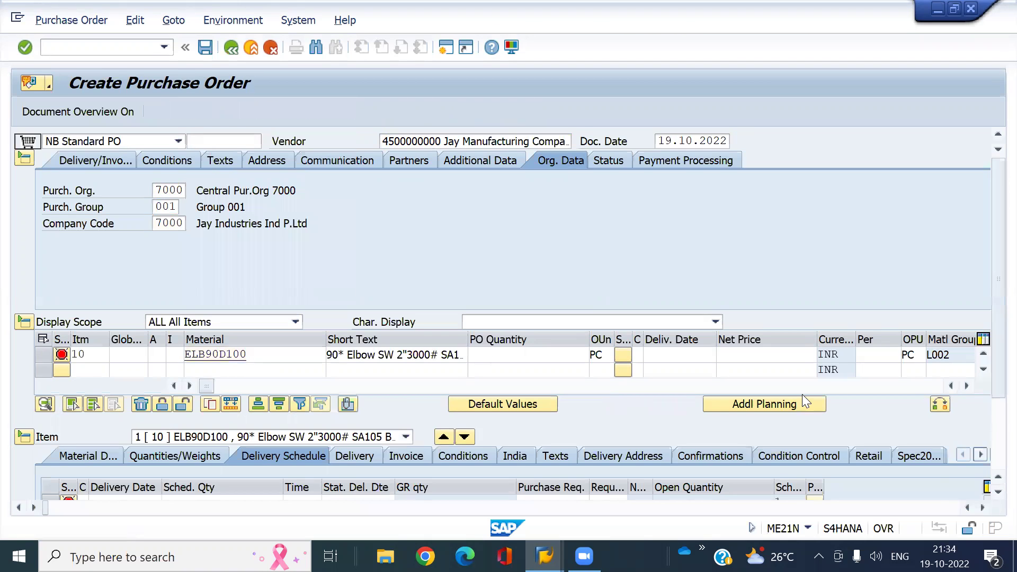
left_click(968, 386)
left_click(968, 386)
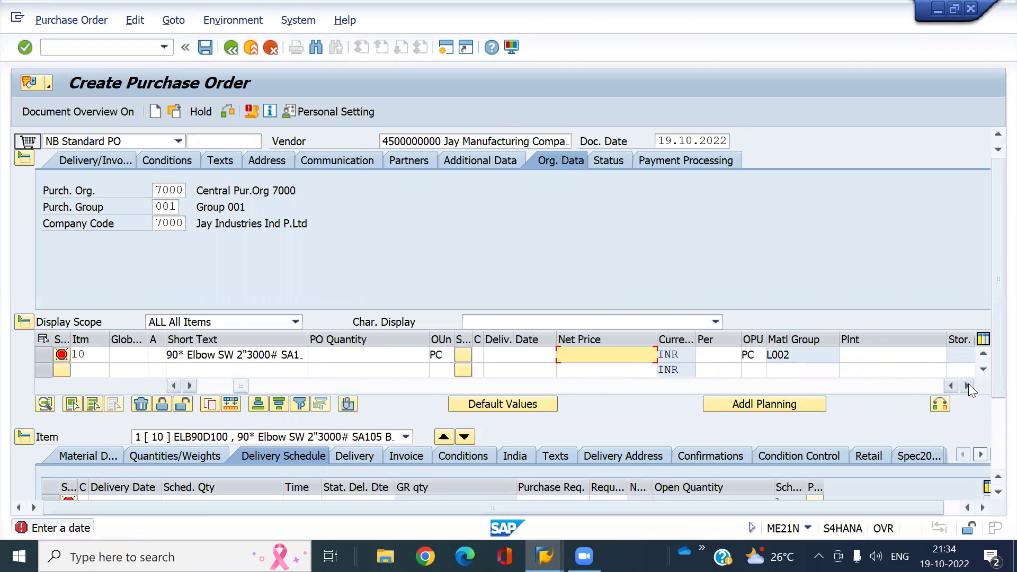
left_click(910, 355)
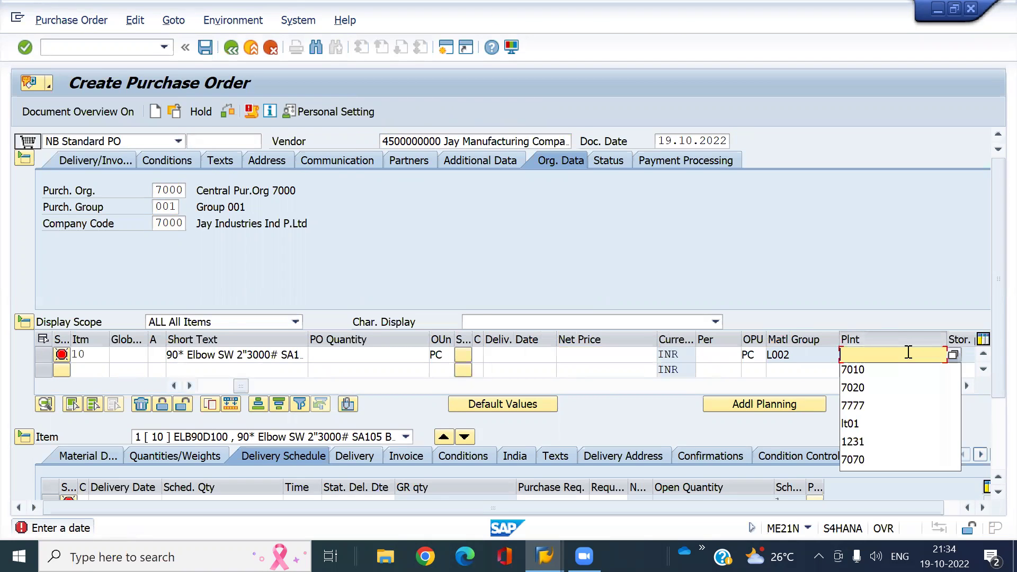
key("Down")
key("Return")
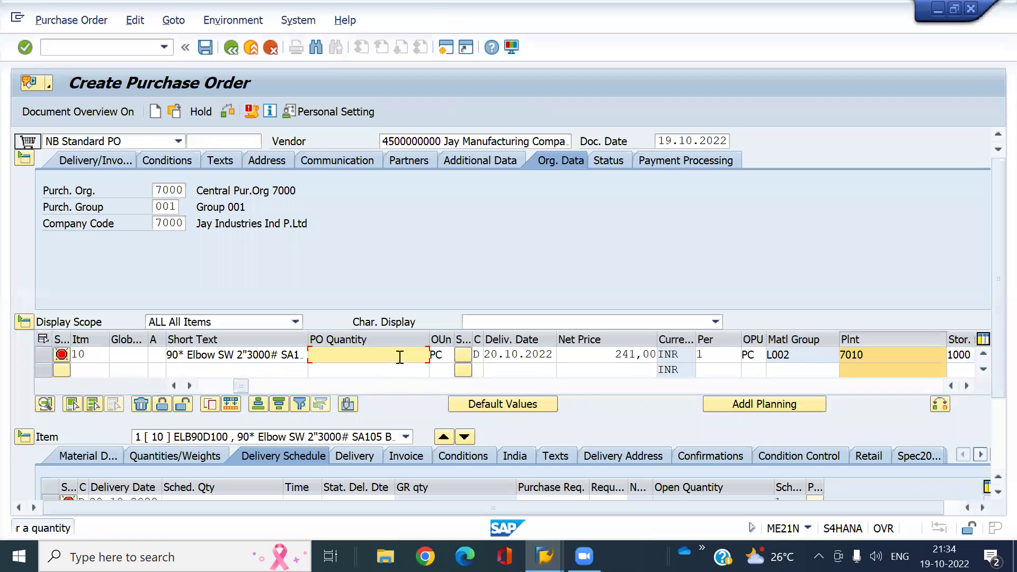
type("100")
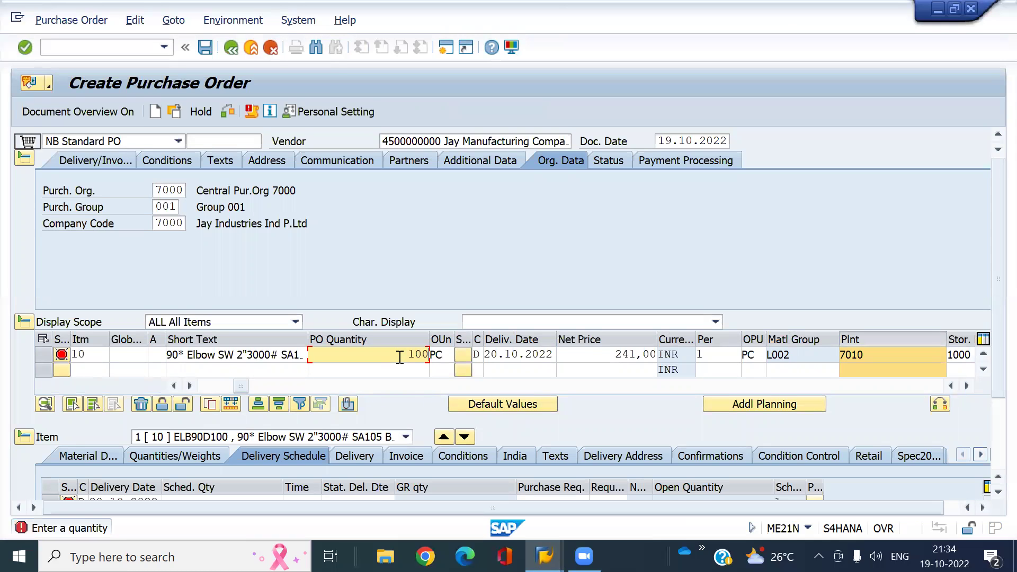
key("Return")
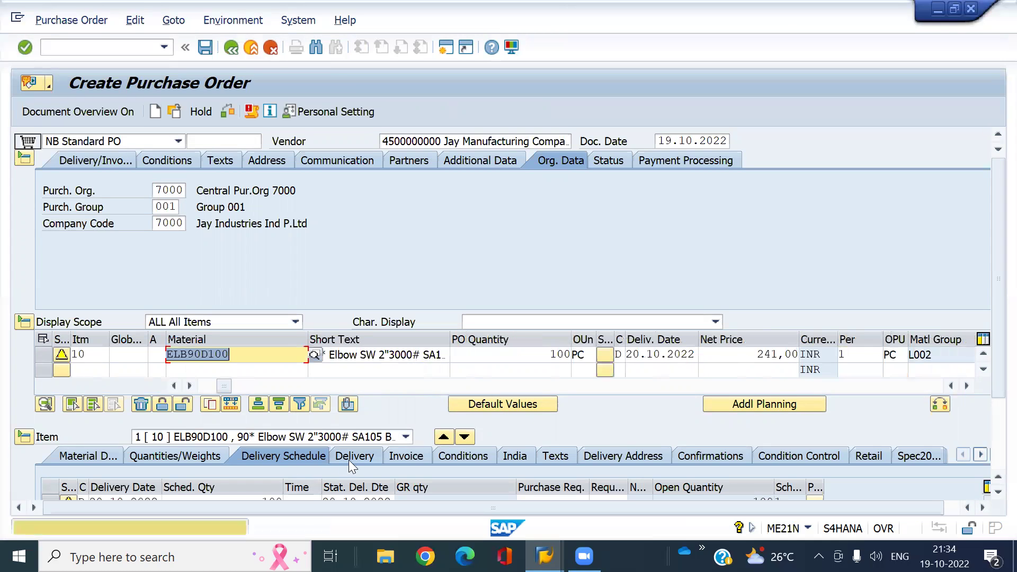
- Clear the item's shipping instruction on the Delivery tab
left_click(351, 457)
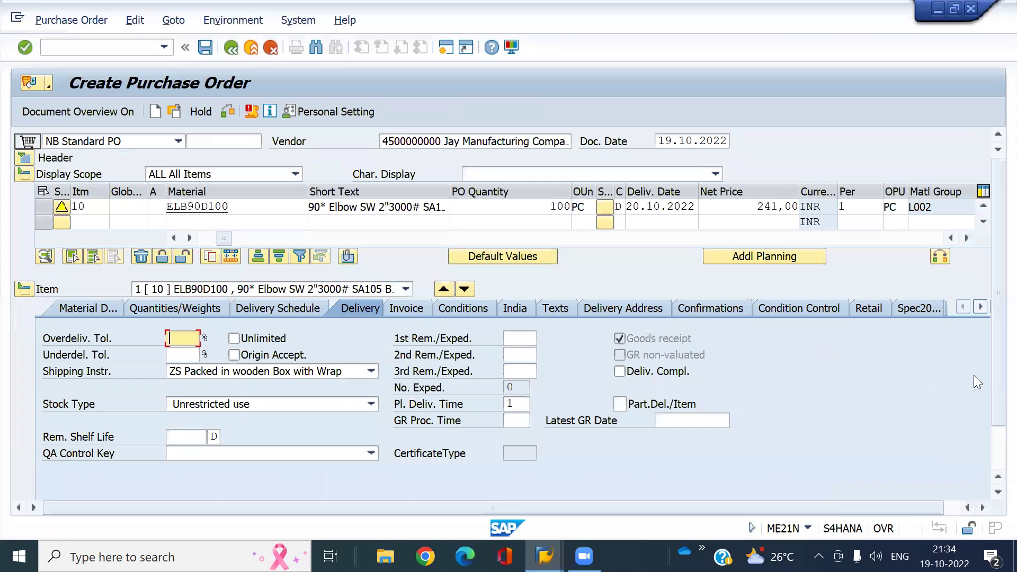
left_click_drag(993, 366, 993, 398)
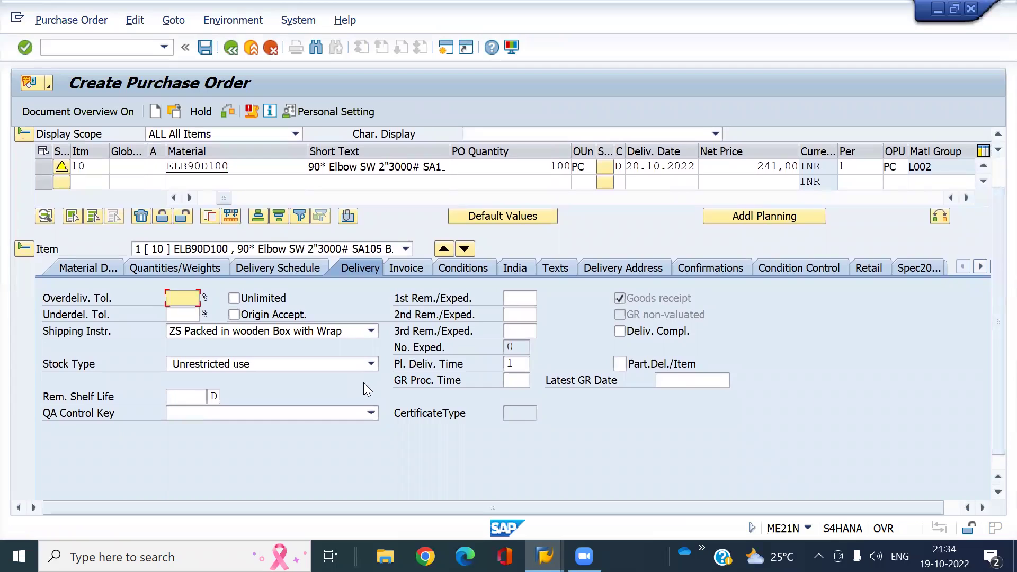
left_click(347, 331)
left_click(239, 435)
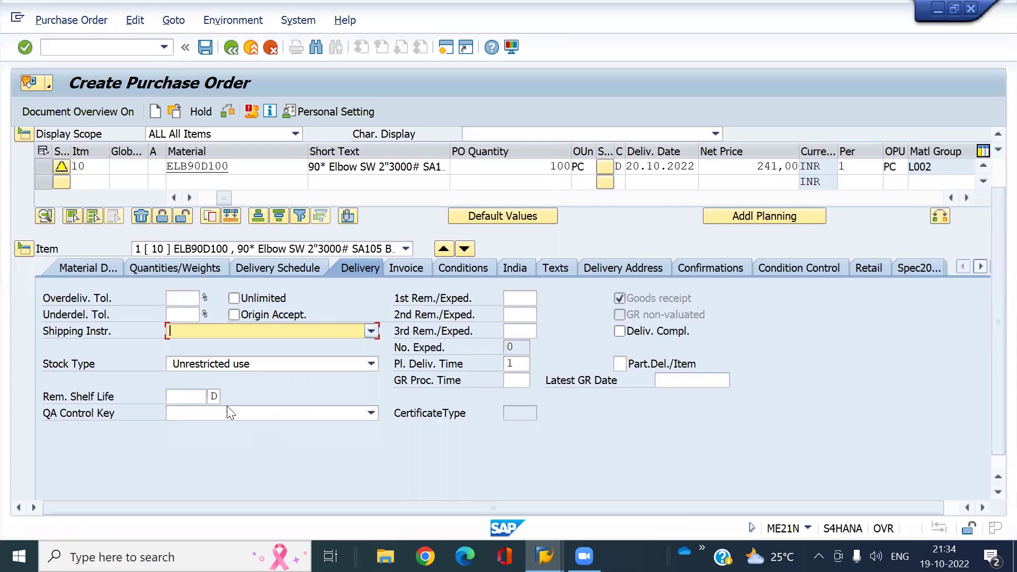
left_click(181, 313)
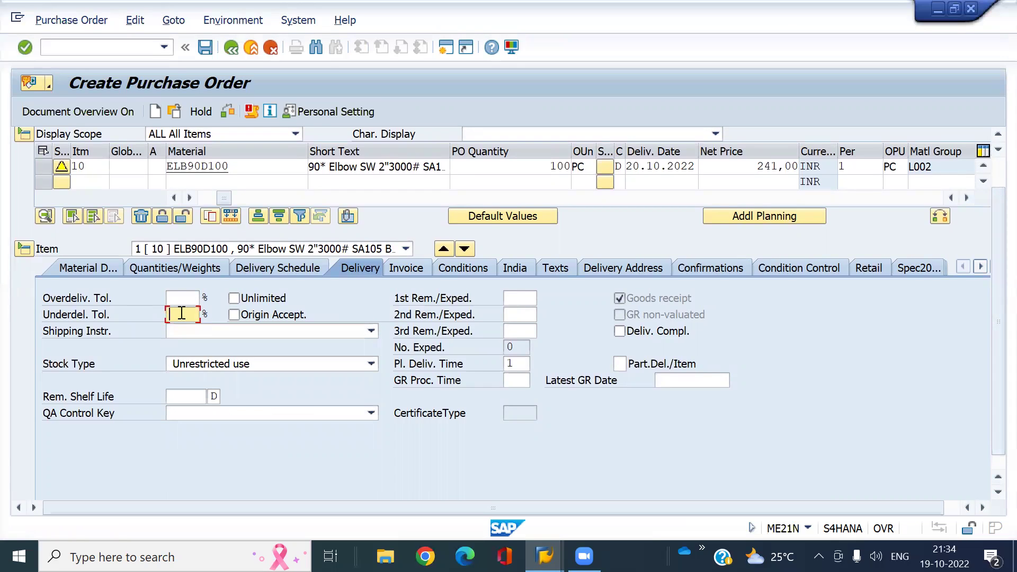
type("99")
left_click(182, 328)
key("Return")
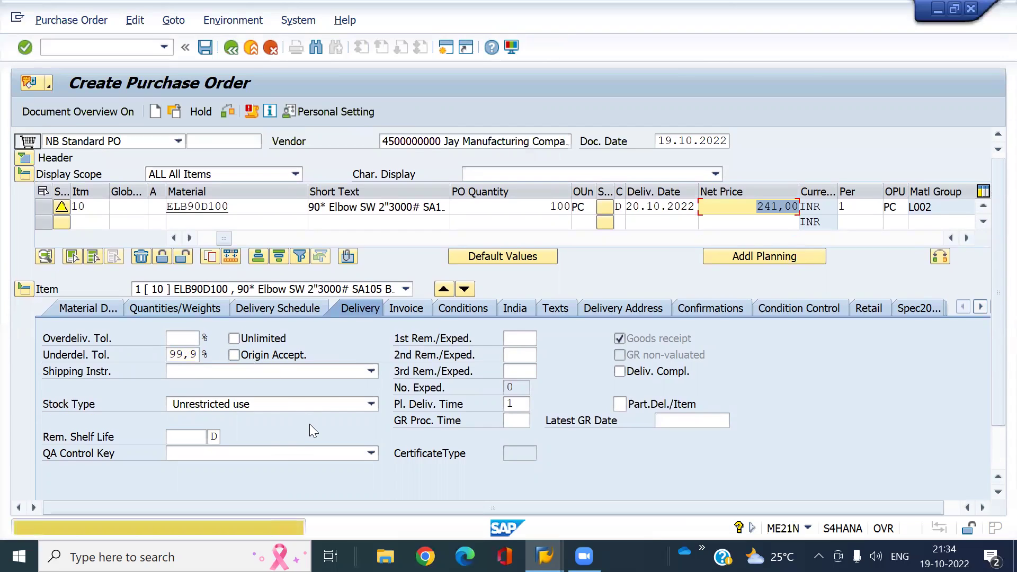
key("ctrl+s")
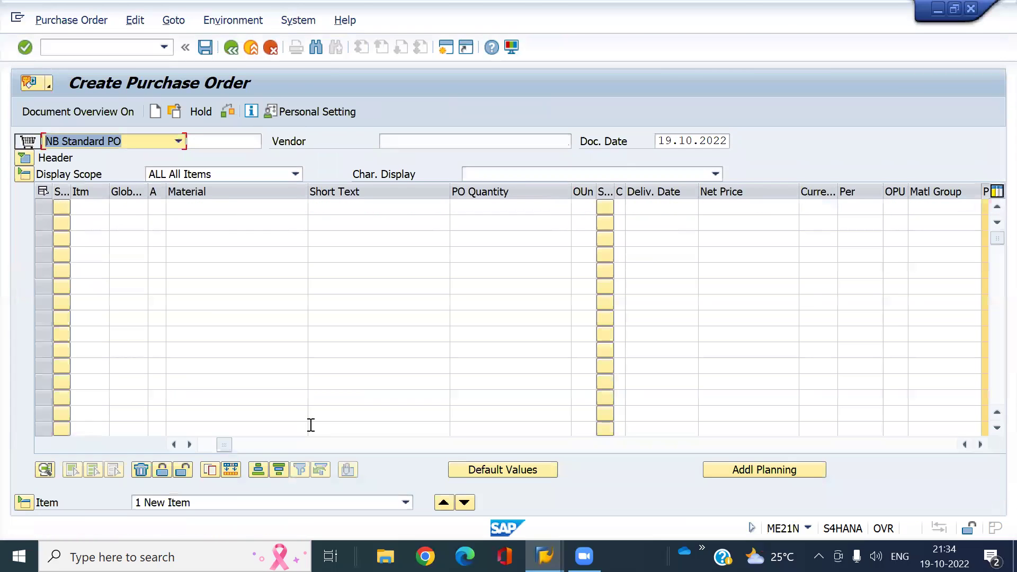
left_click(268, 531)
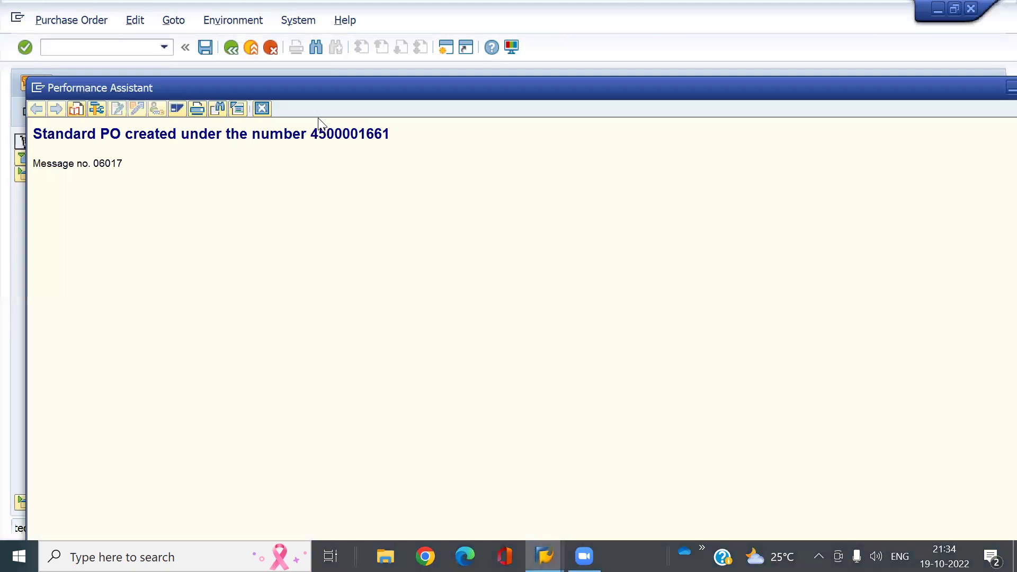
double_click(341, 135)
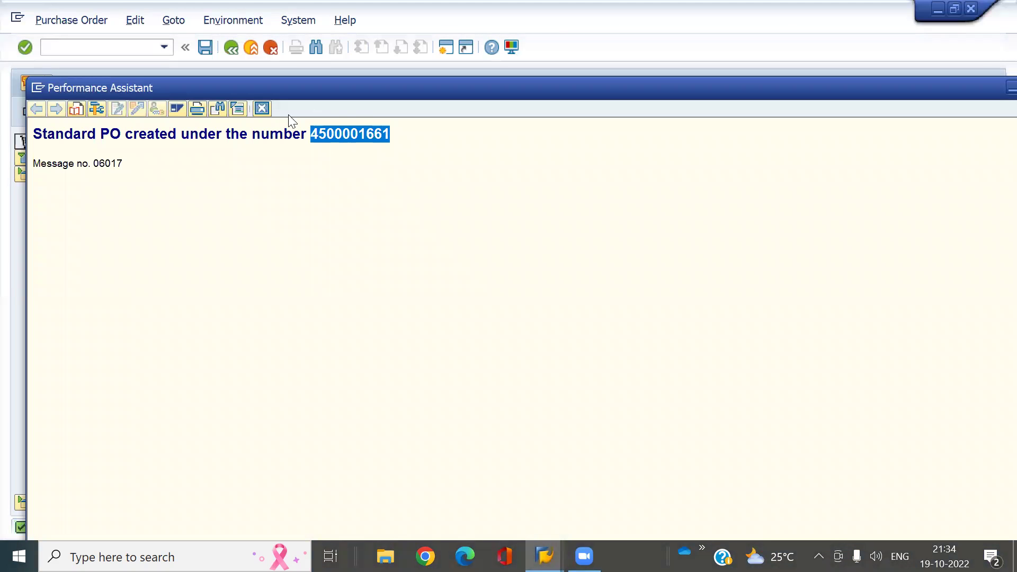
left_click(265, 104)
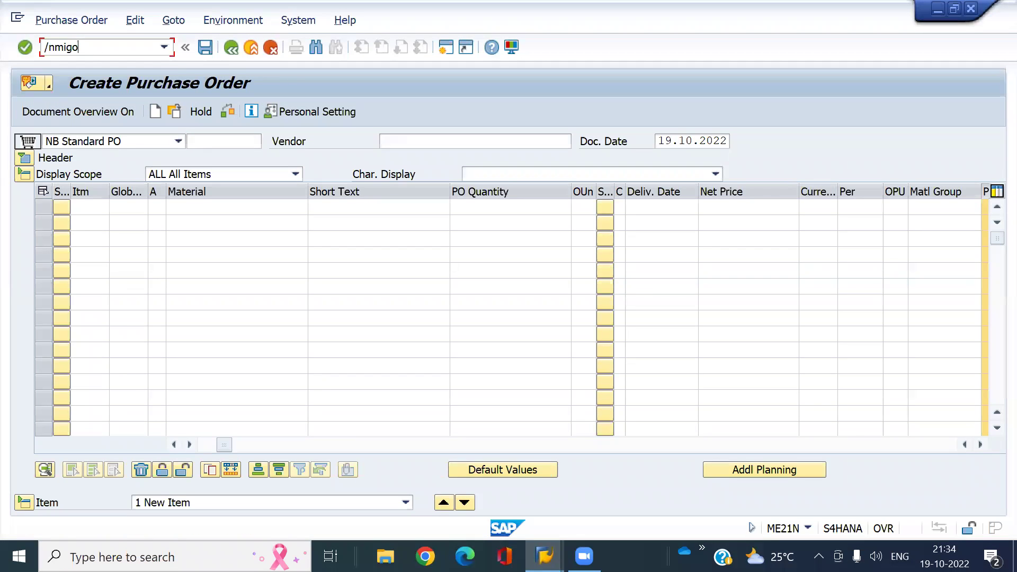
key("Return")
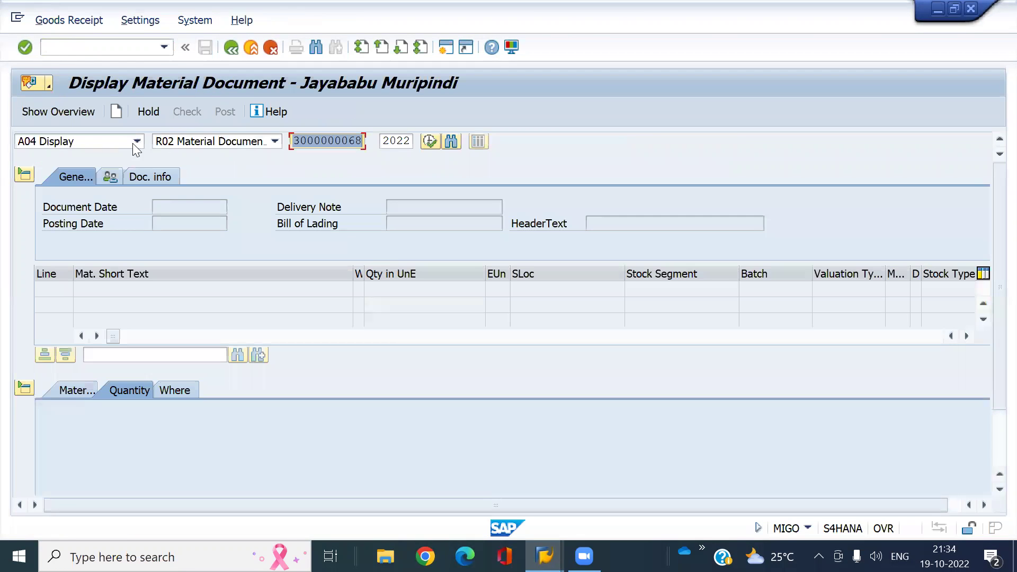
left_click(136, 142)
left_click(86, 172)
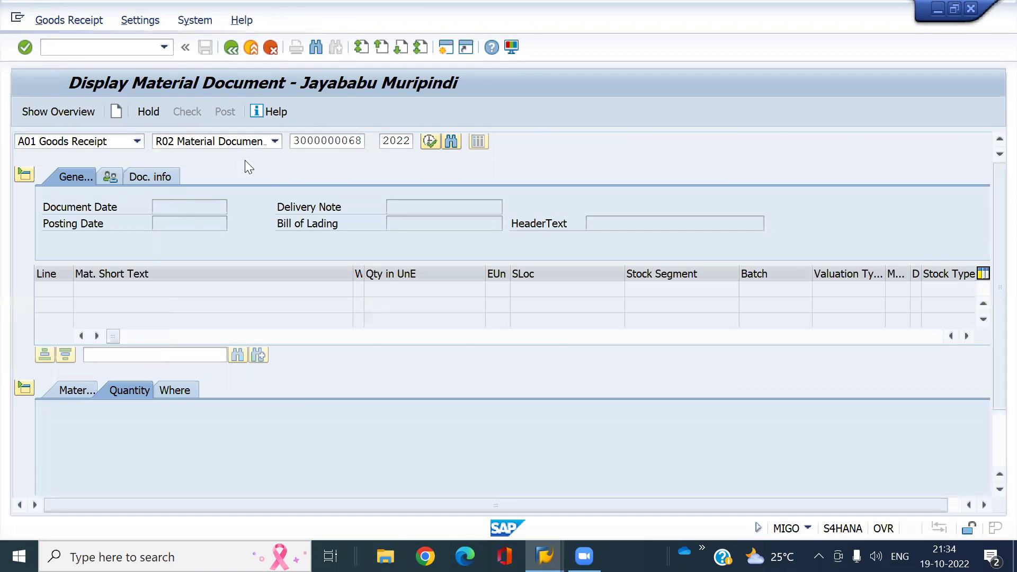
type("4500001661")
key("Return")
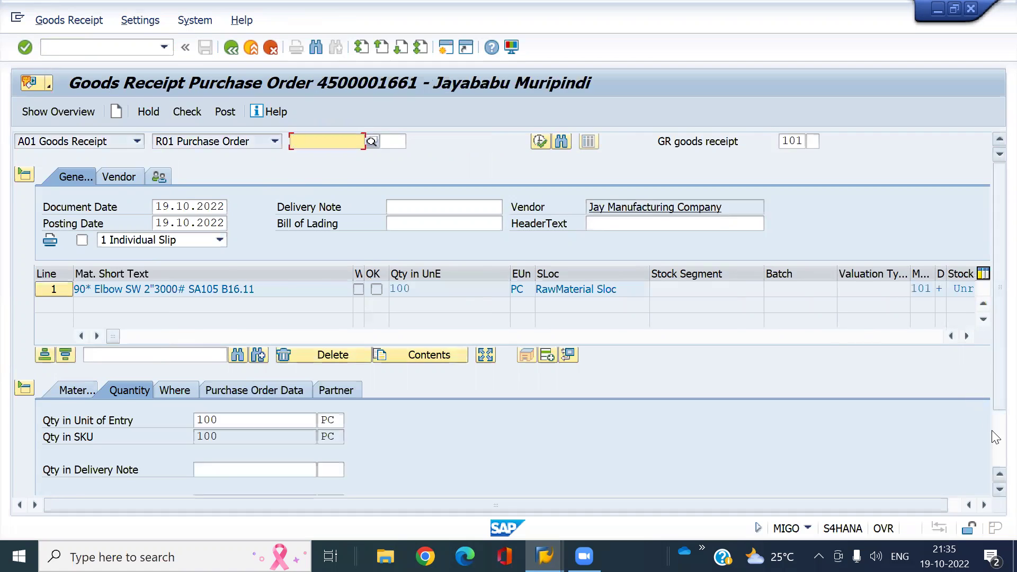
scroll(993, 432, "down", 2)
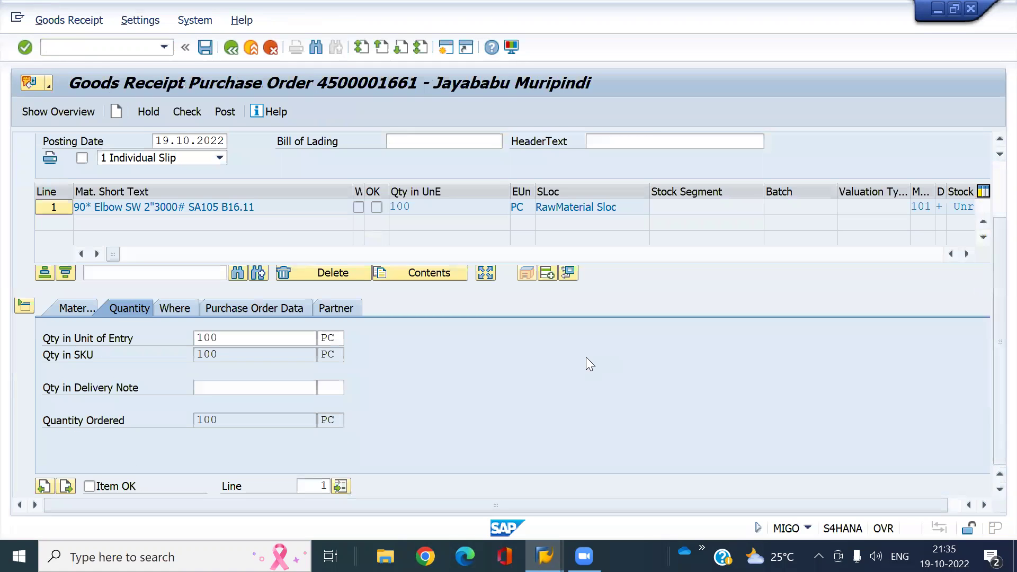
left_click(287, 338)
key("BackSpace")
key("BackSpace")
key("BackSpace")
type("1")
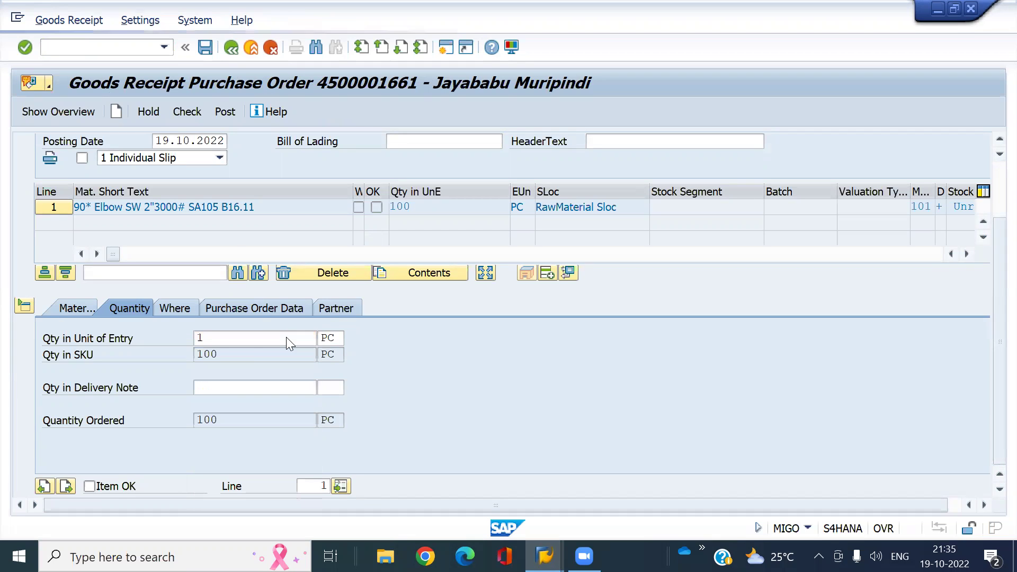
key("Return")
left_click(107, 488)
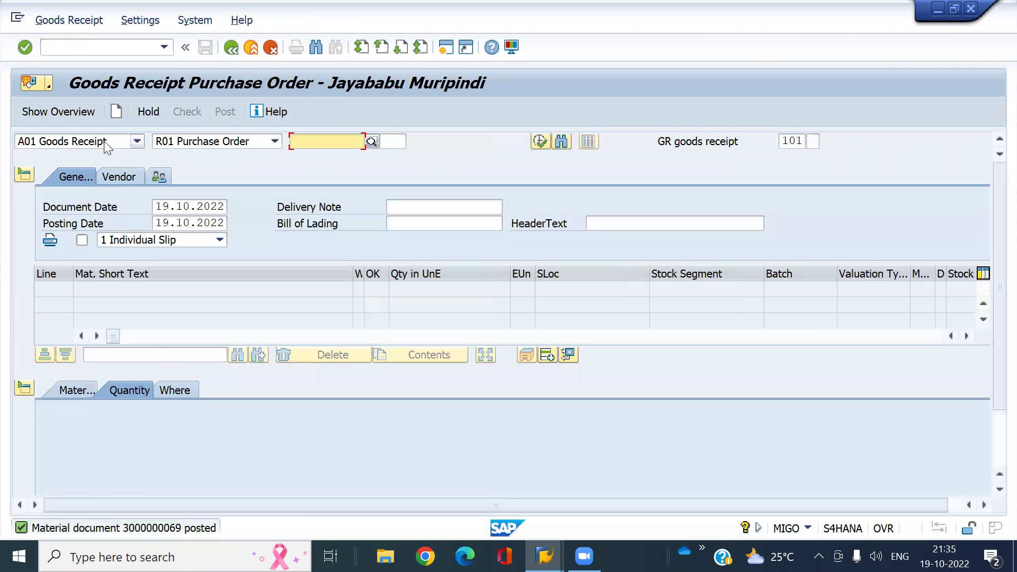
left_click(104, 141)
left_click(64, 175)
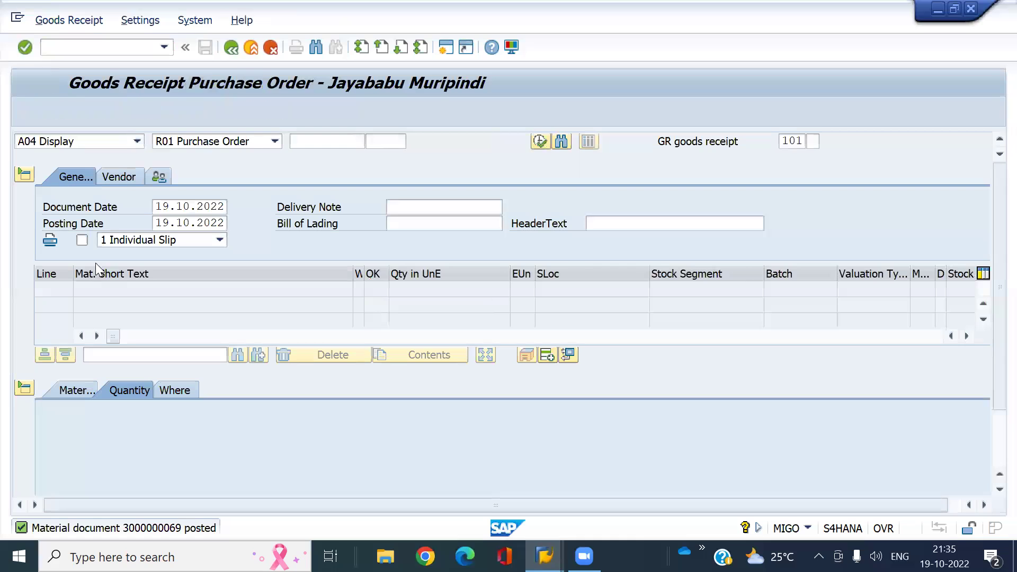
key("Return")
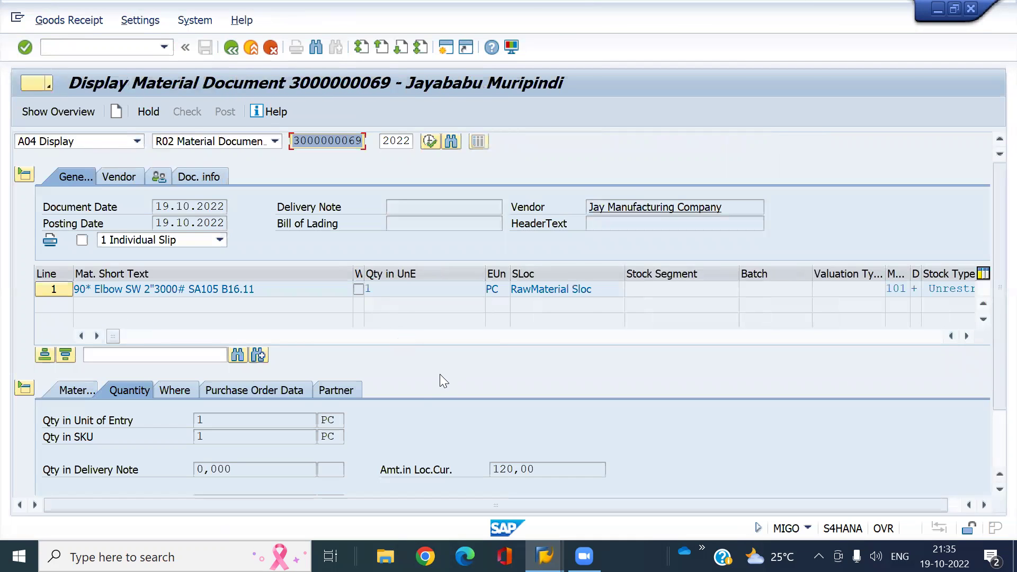
left_click(288, 390)
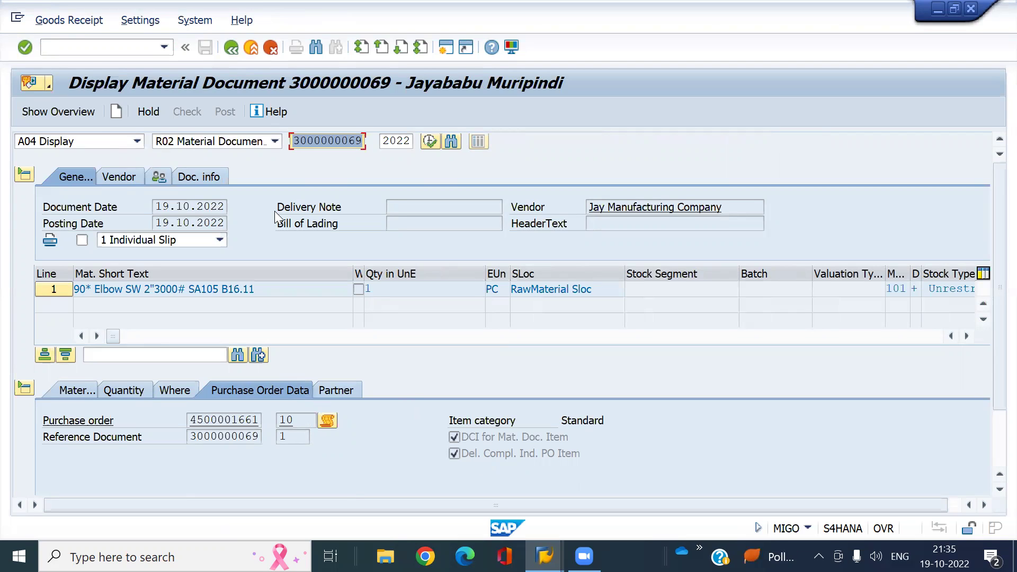
double_click(213, 419)
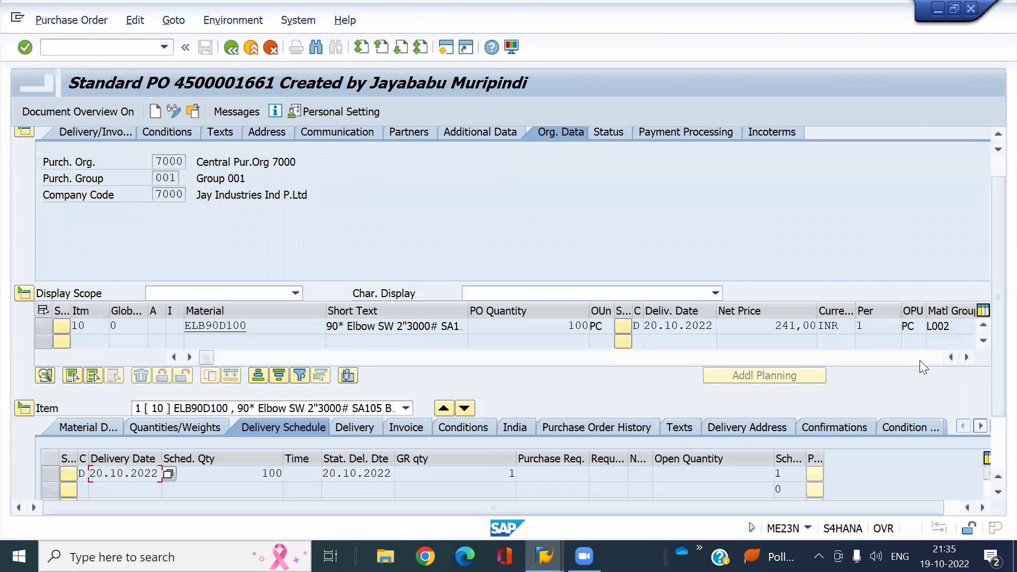
scroll(992, 292, "down", 3)
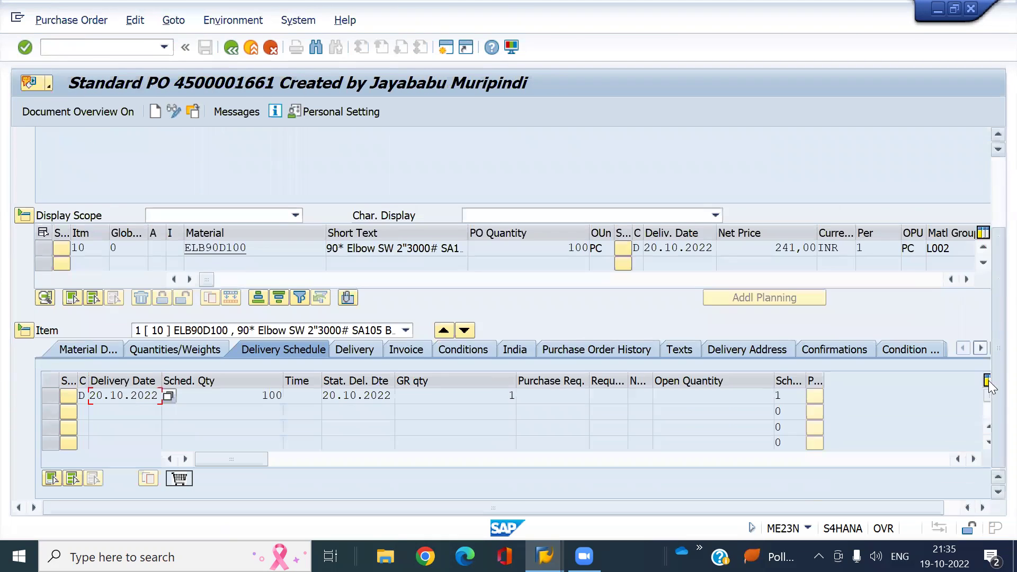
left_click(367, 353)
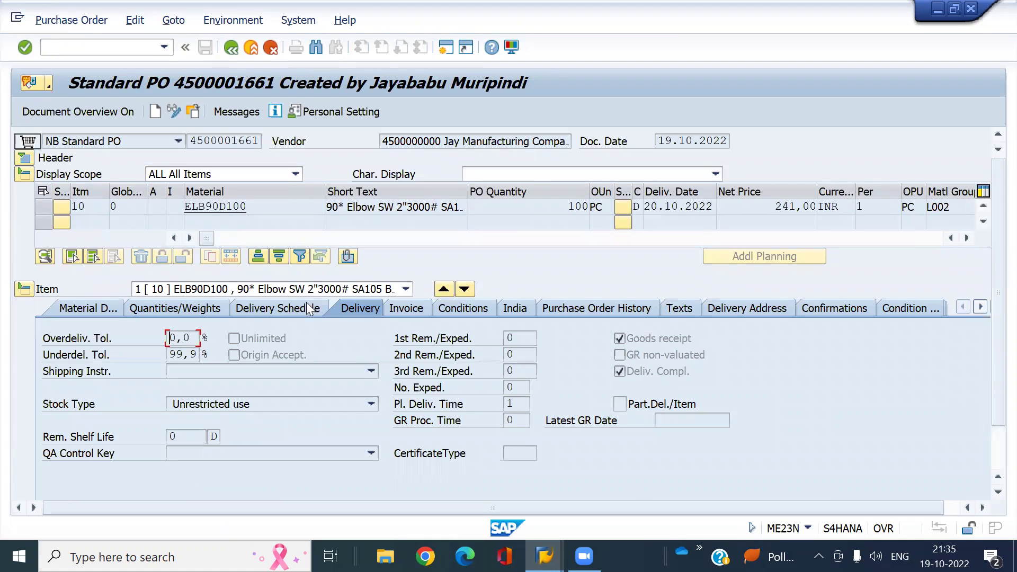
left_click(306, 308)
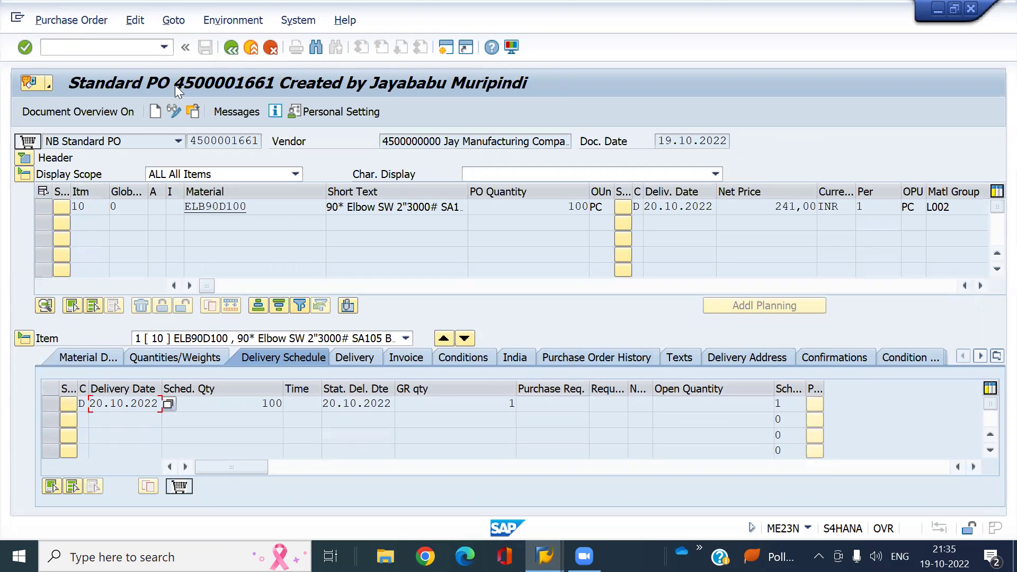
left_click(138, 50)
- Run OLMB and open Goods Receipt's Set "Delivery Completed" Indicator table
key("Return")
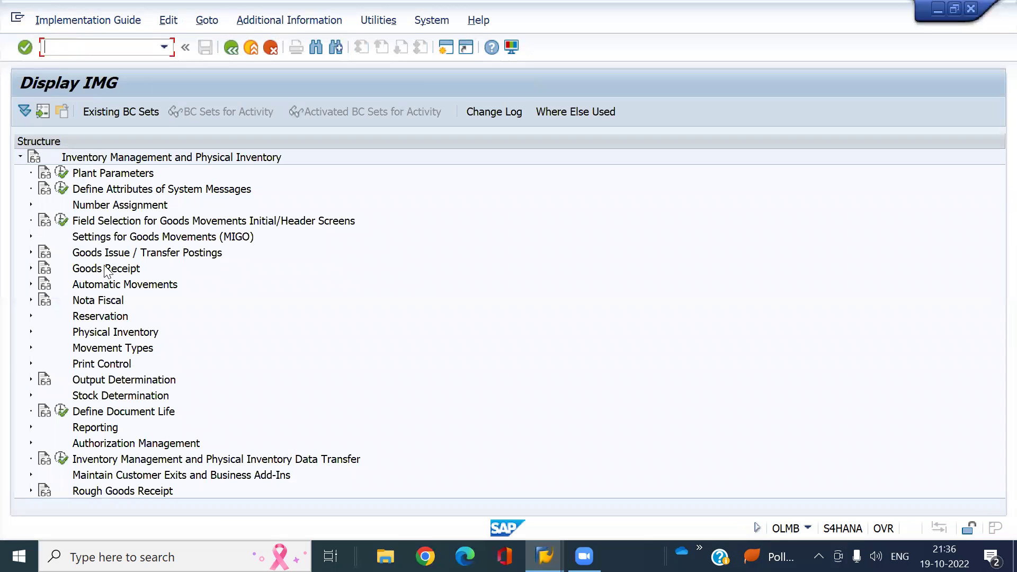
left_click(30, 267)
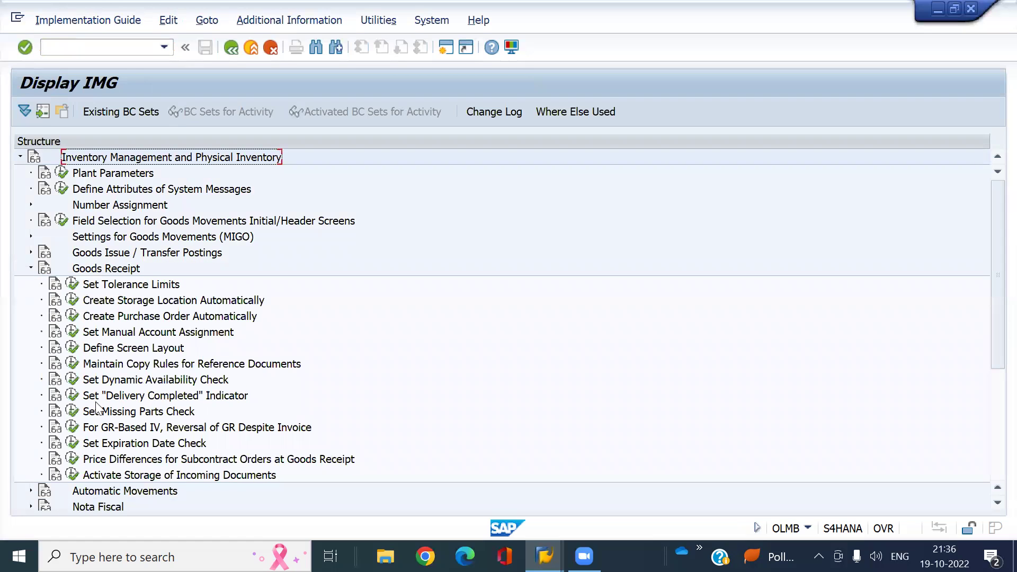
left_click(72, 396)
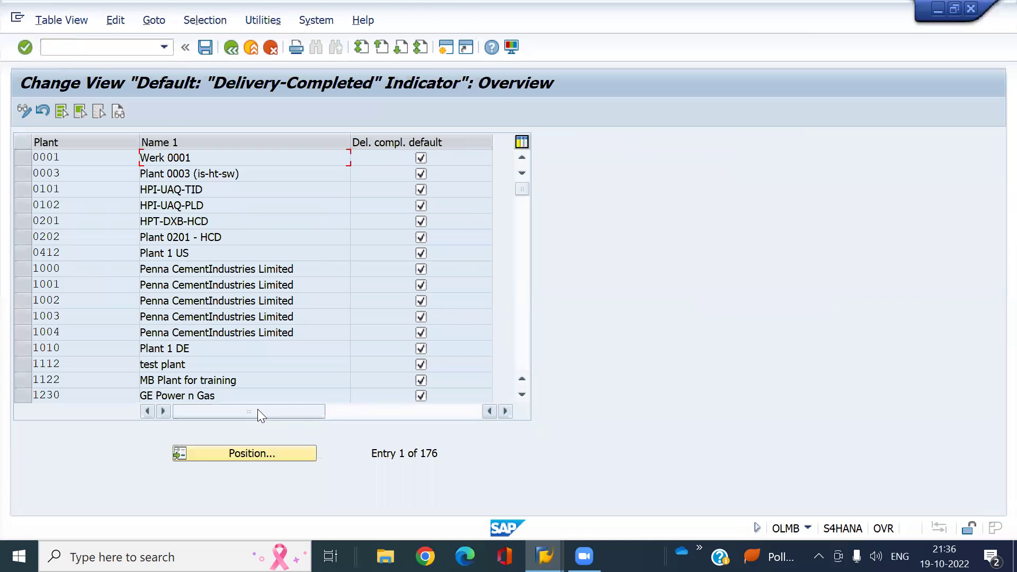
- Uncheck plant 7010's delivery-completed default and save it under the customizing request
left_click(263, 453)
type("7010")
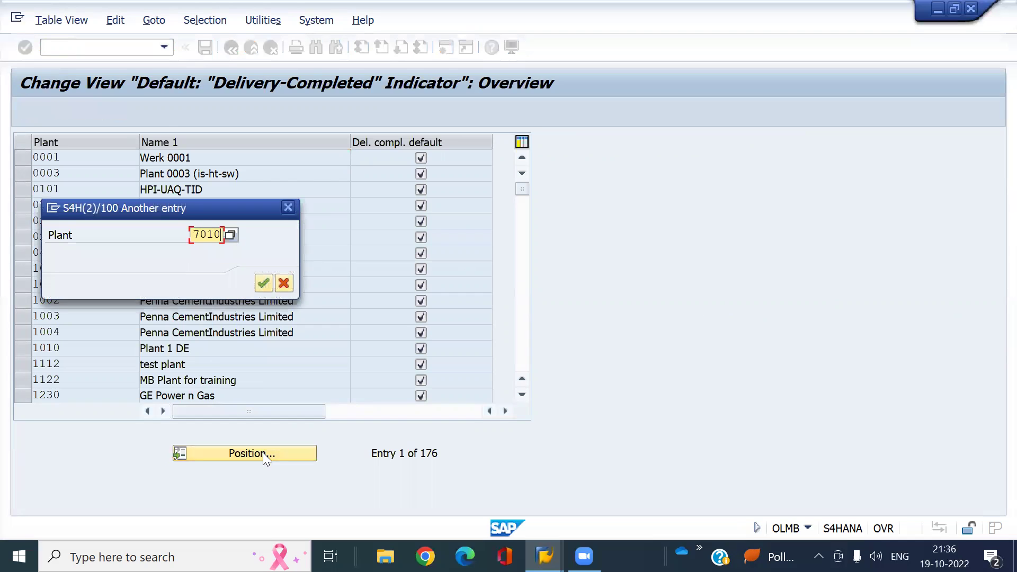
key("Return")
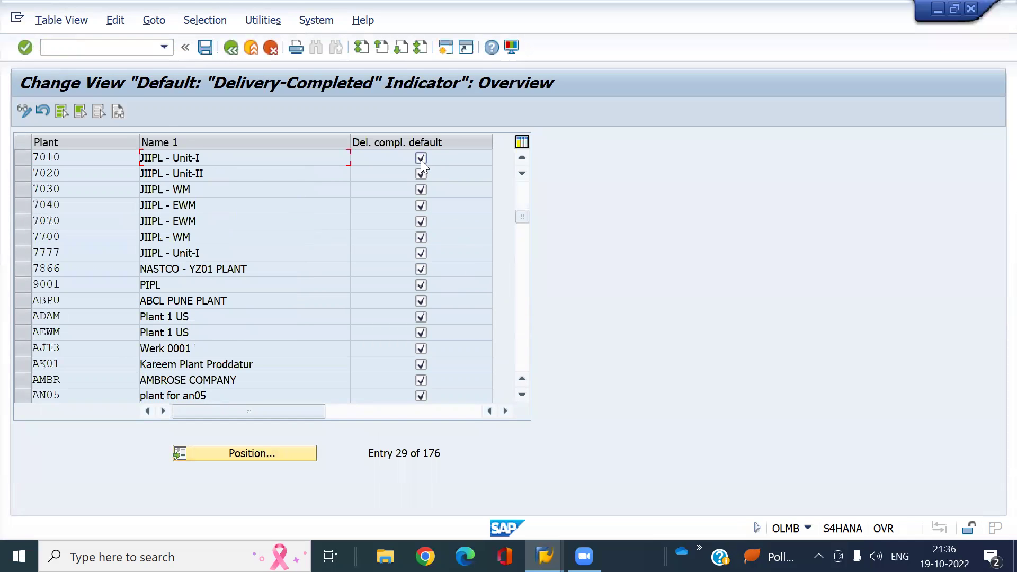
left_click(421, 159)
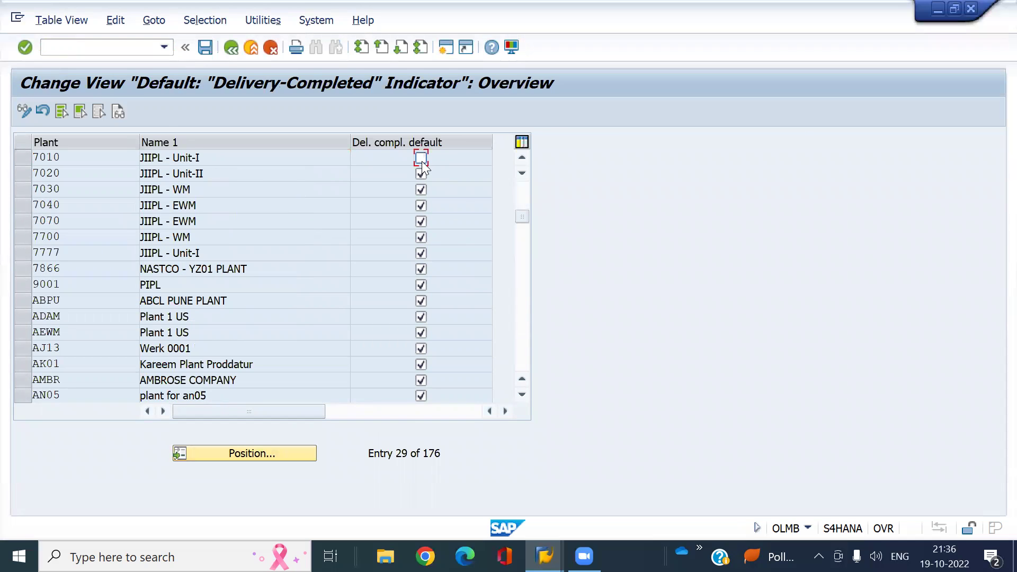
left_click(206, 47)
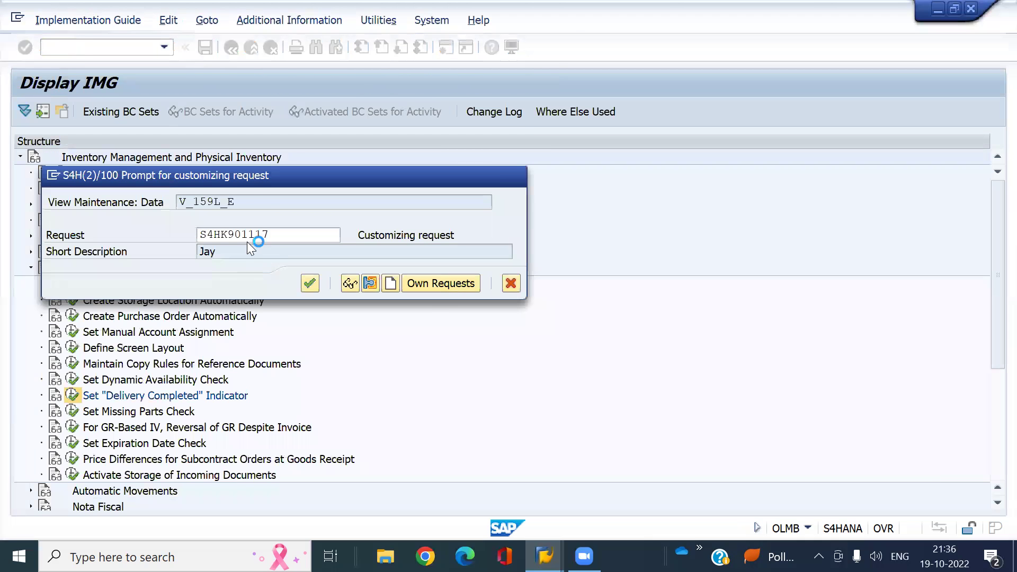
key("Return")
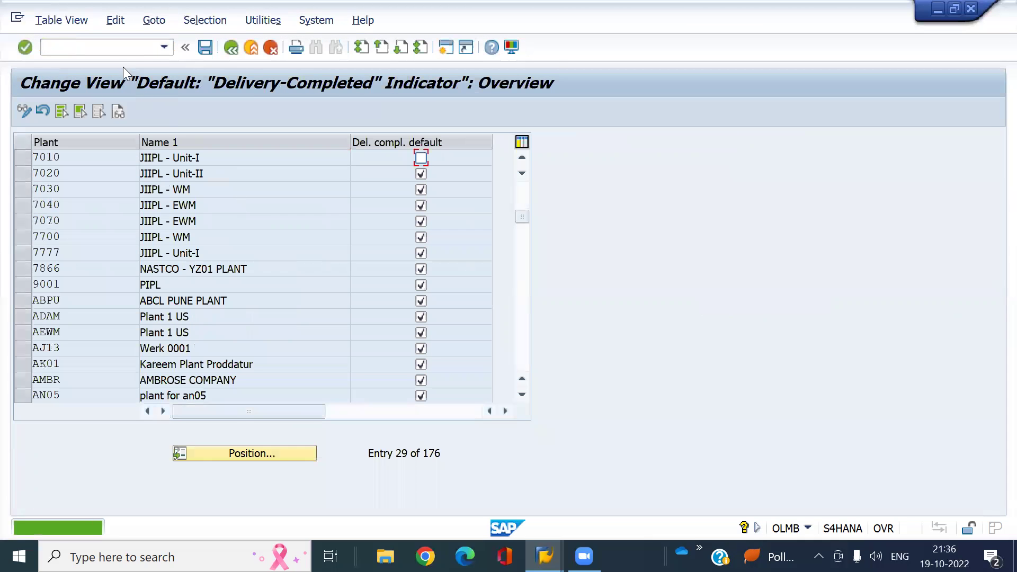
left_click(114, 51)
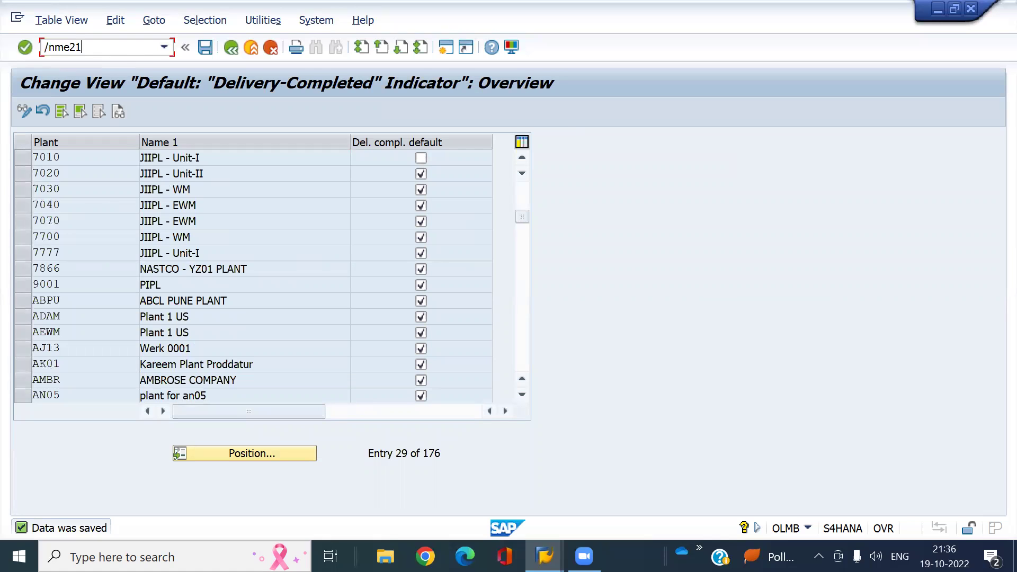
key("Return")
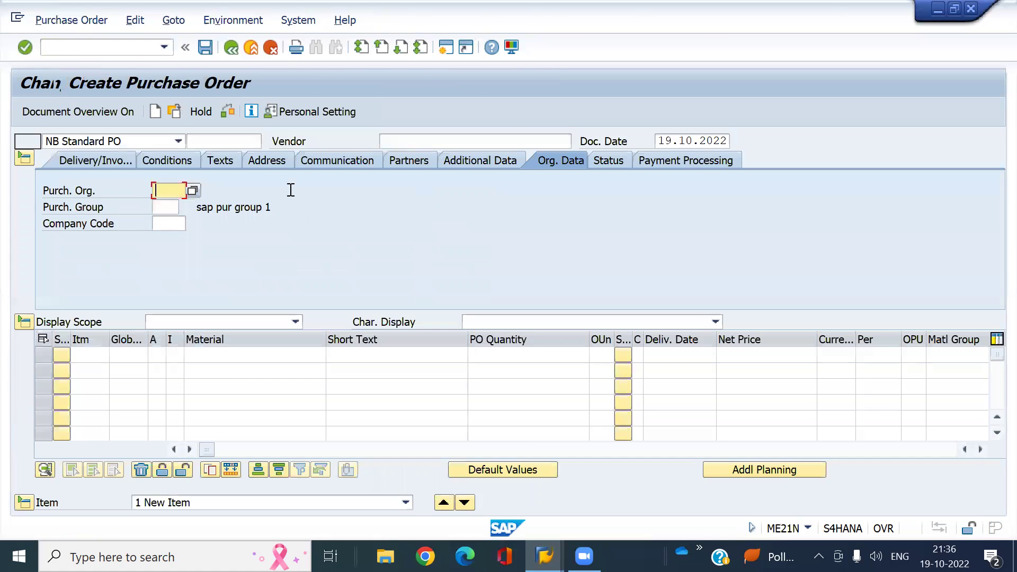
left_click(421, 134)
key("Down")
key("Return")
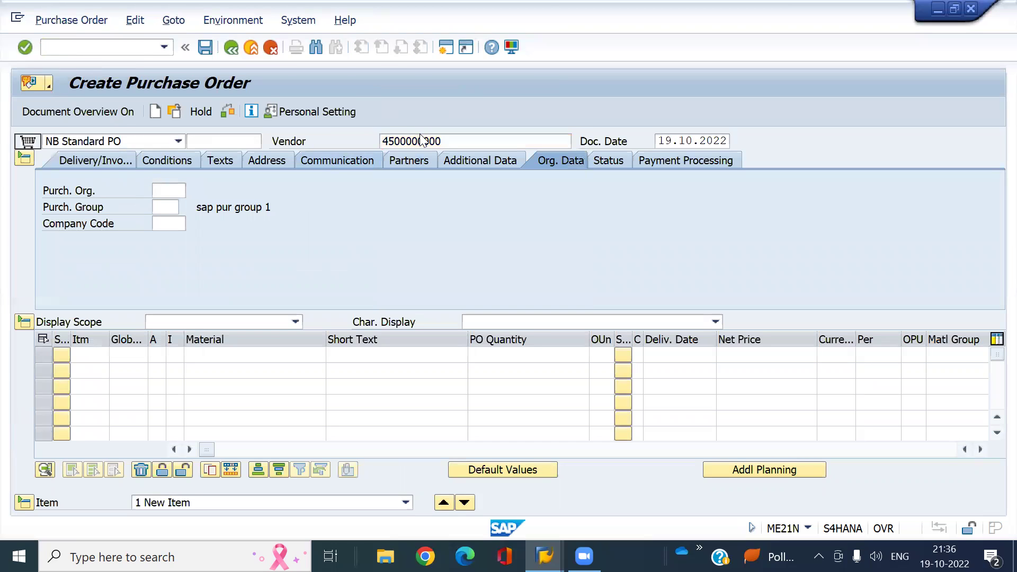
key("Down")
key("Return")
key("Return")
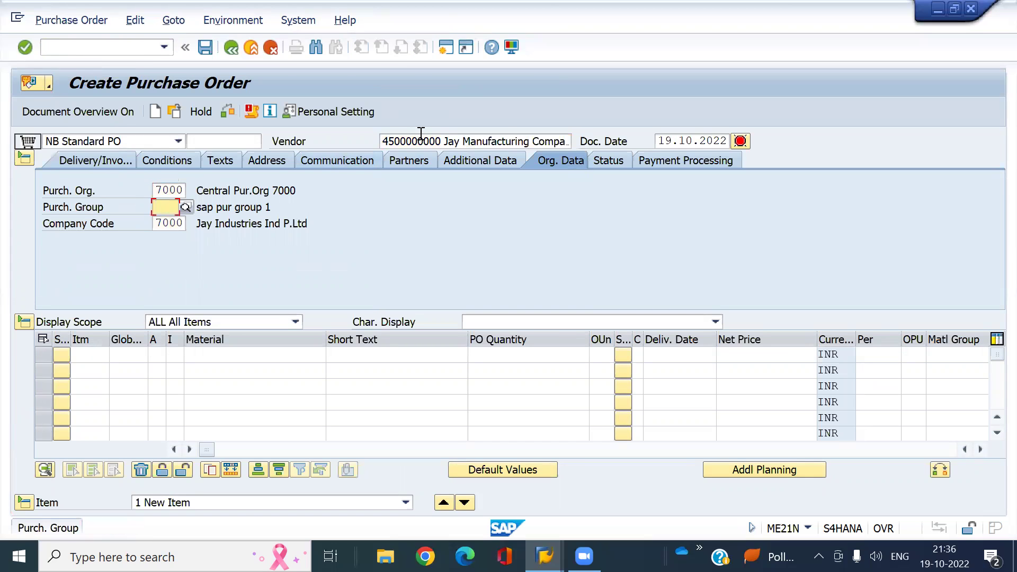
key("Down")
key("Return")
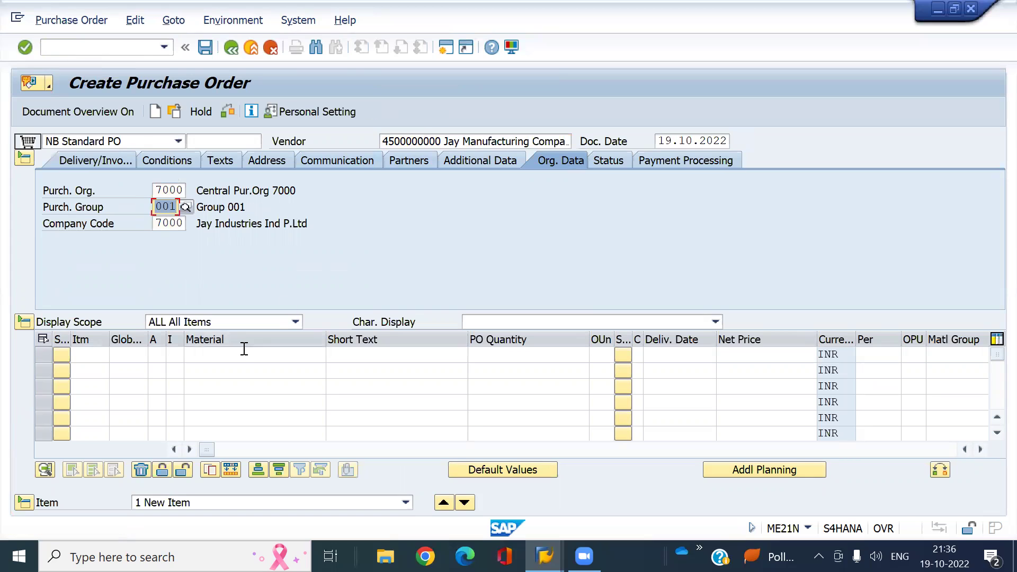
- Add item 10: 100 PC of ELB90D100 at plant 7010
left_click(244, 355)
key("Down")
key("Return")
key("Return")
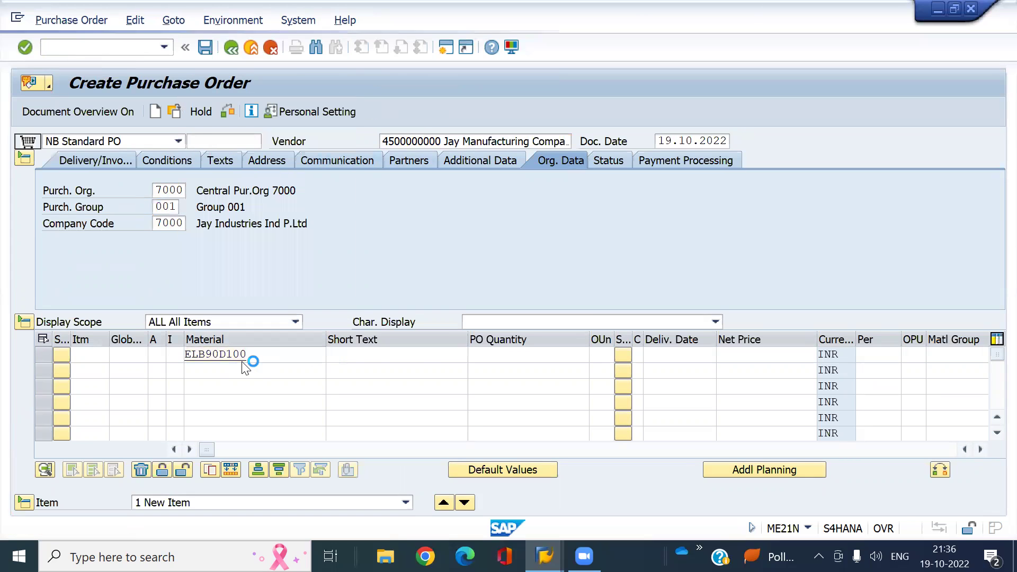
key("Tab")
key("Tab")
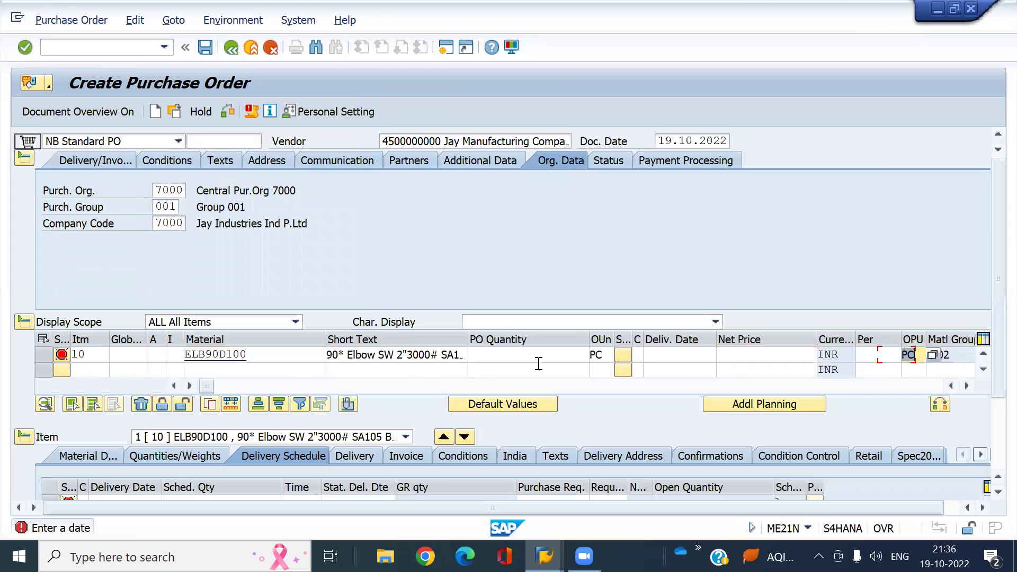
key("Tab")
key("Tab")
left_click(771, 355)
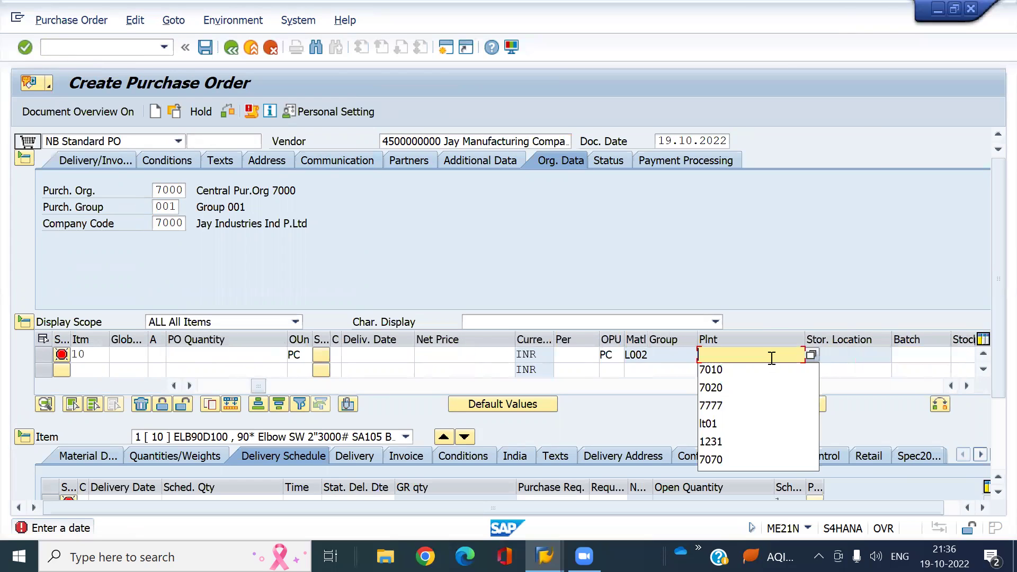
key("Down")
key("Return")
key("Return")
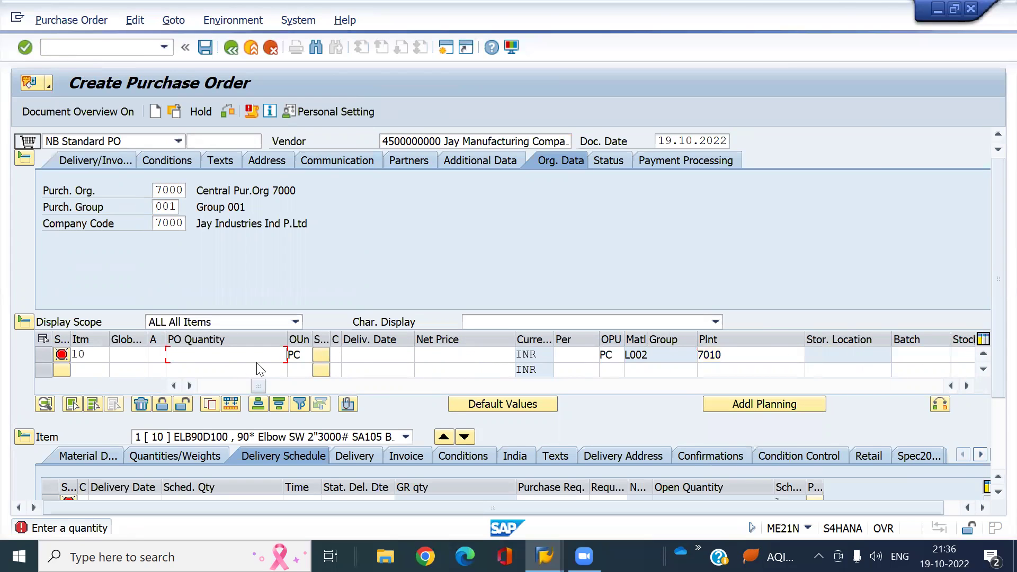
left_click(263, 355)
type("100")
key("Return")
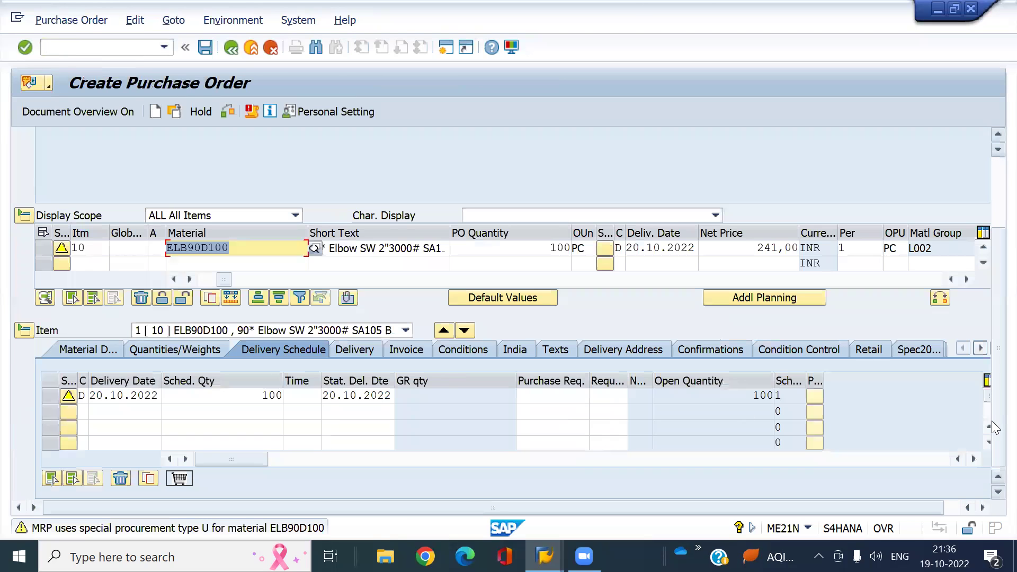
left_click(366, 356)
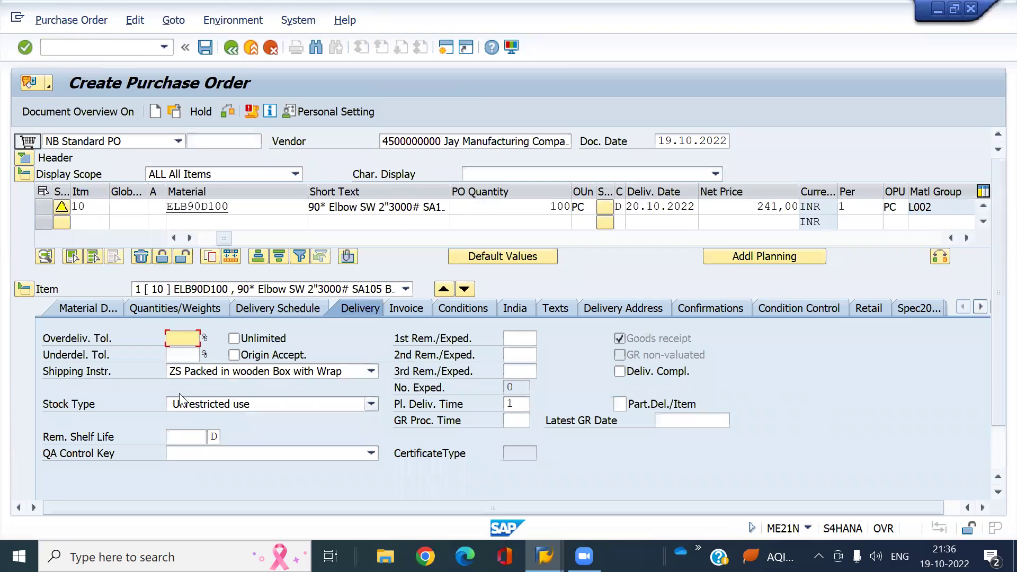
left_click(371, 371)
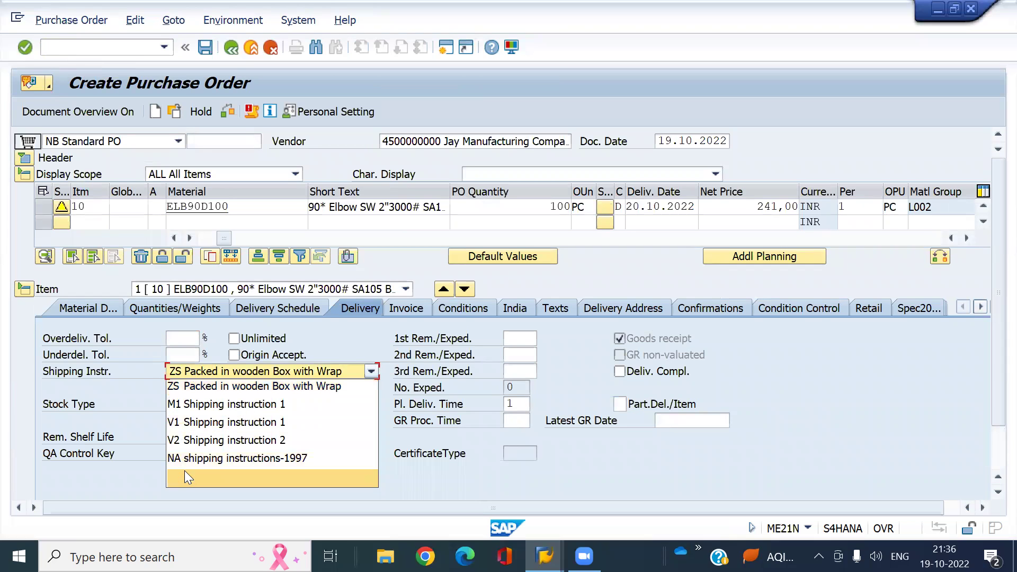
left_click(185, 471)
left_click(182, 357)
type("99")
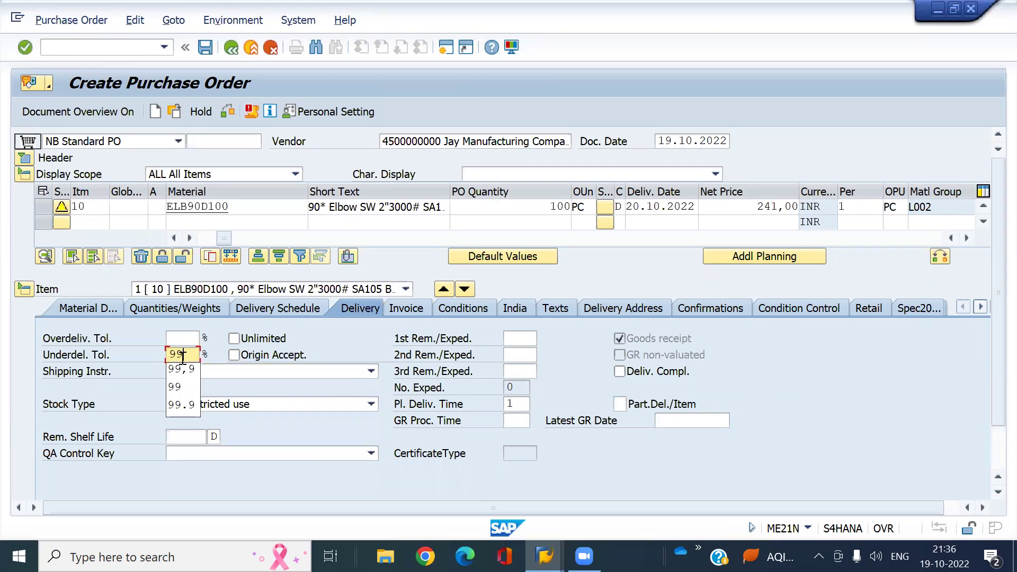
type(",9")
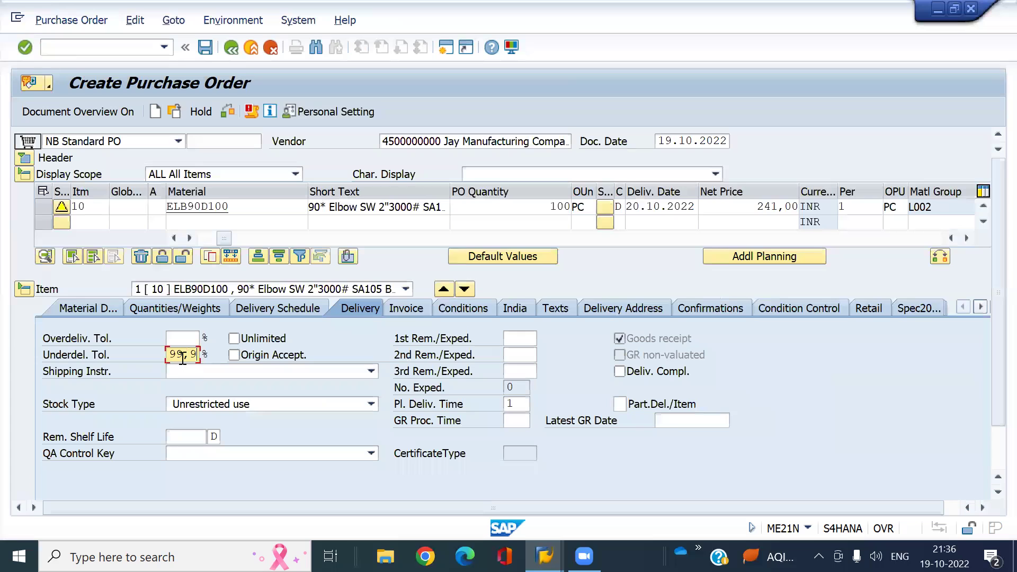
key("Return")
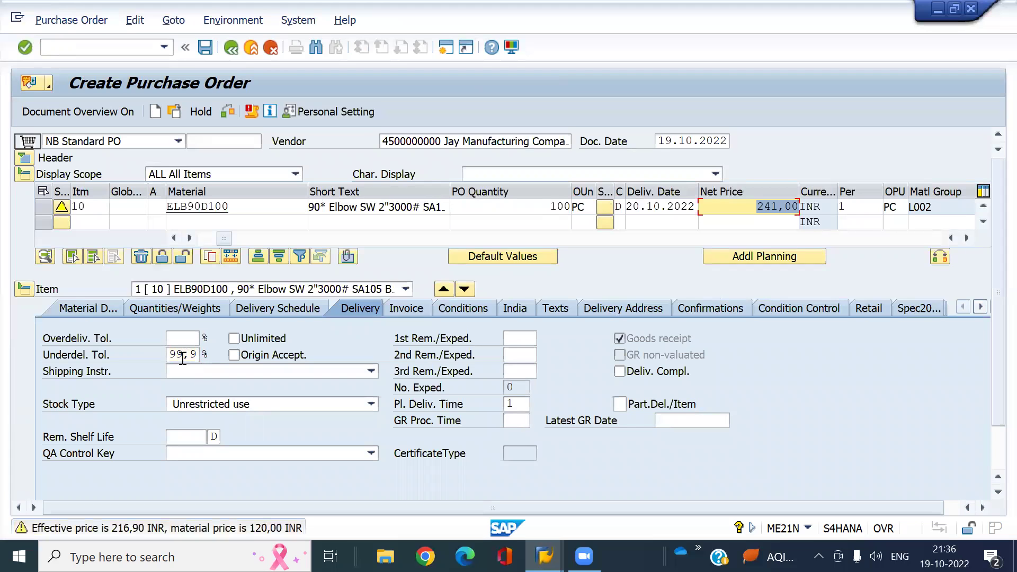
key("ctrl+s")
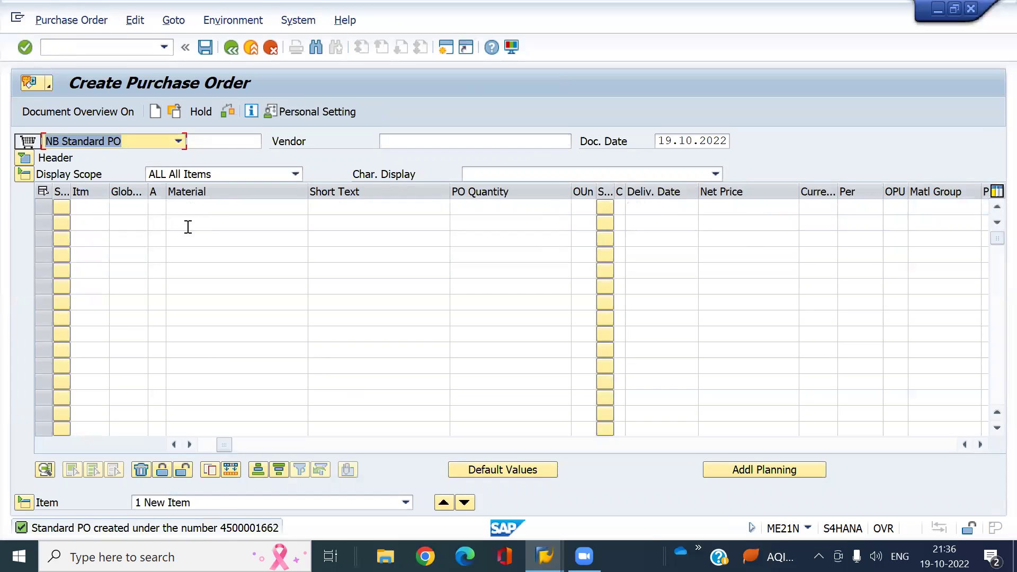
left_click(114, 52)
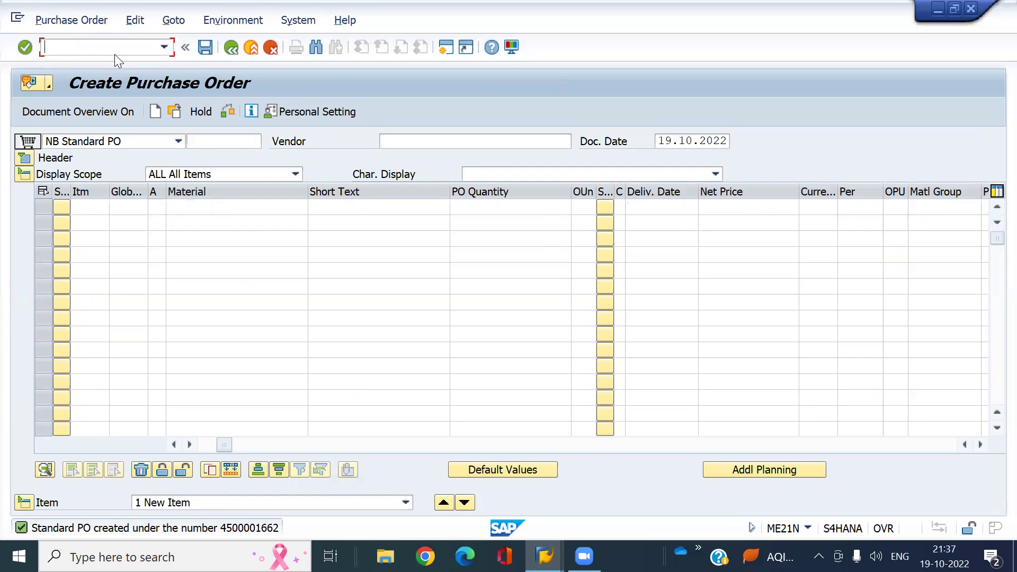
type("/nm")
type("o")
key("Return")
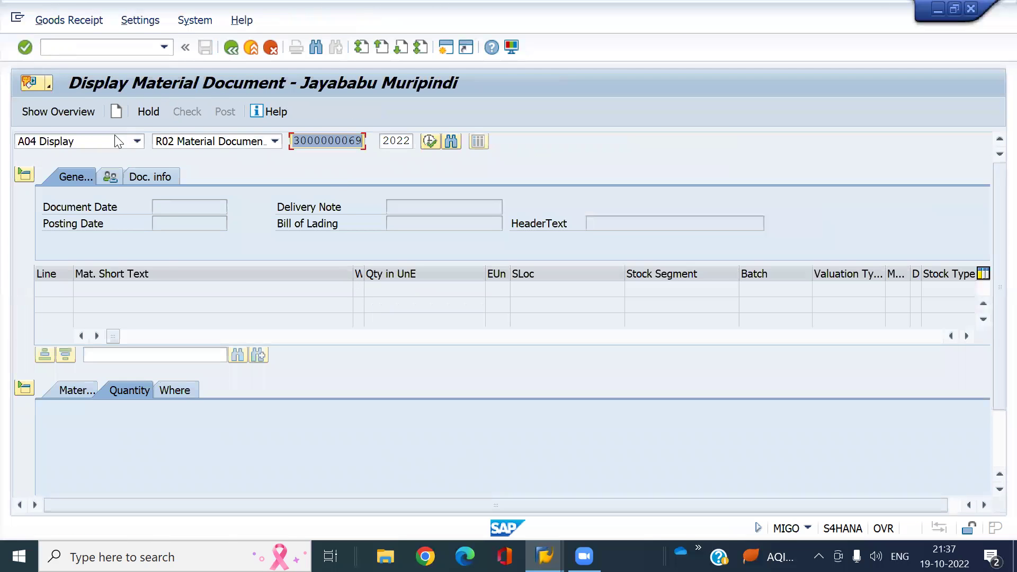
left_click(117, 141)
key("Down")
key("Return")
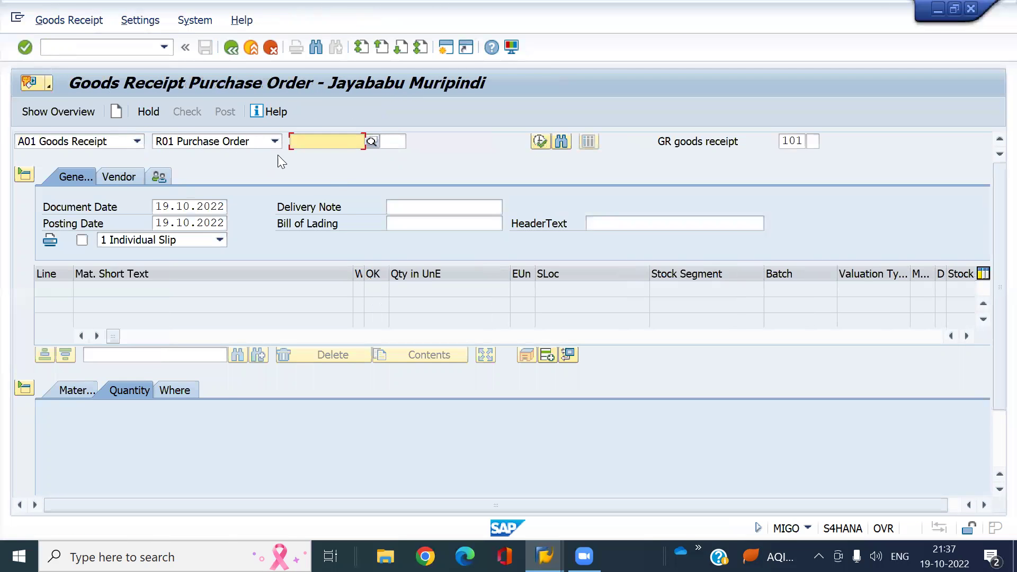
key("BackSpace")
key("Down")
key("Return")
key("Return")
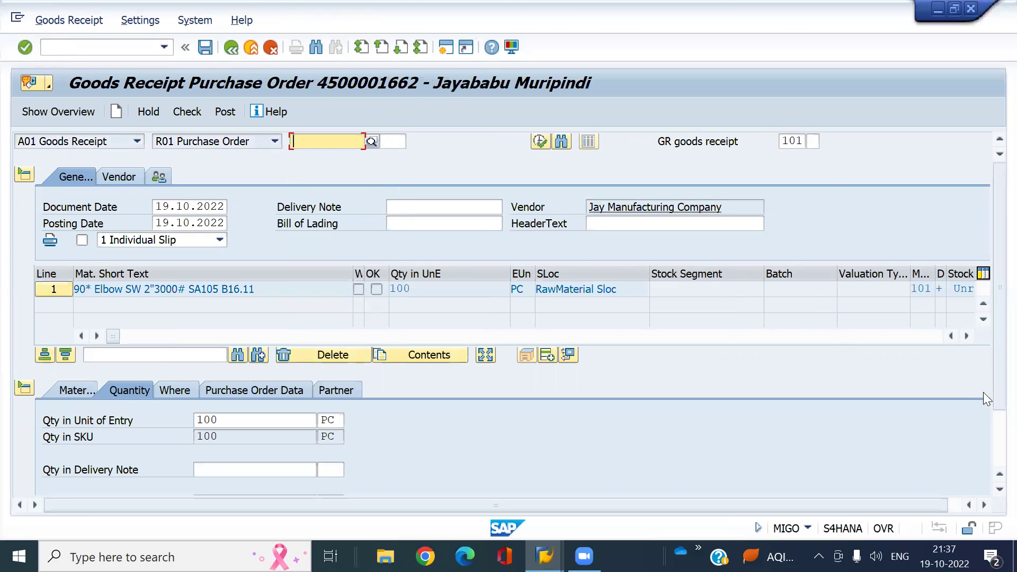
scroll(992, 421, "down", 3)
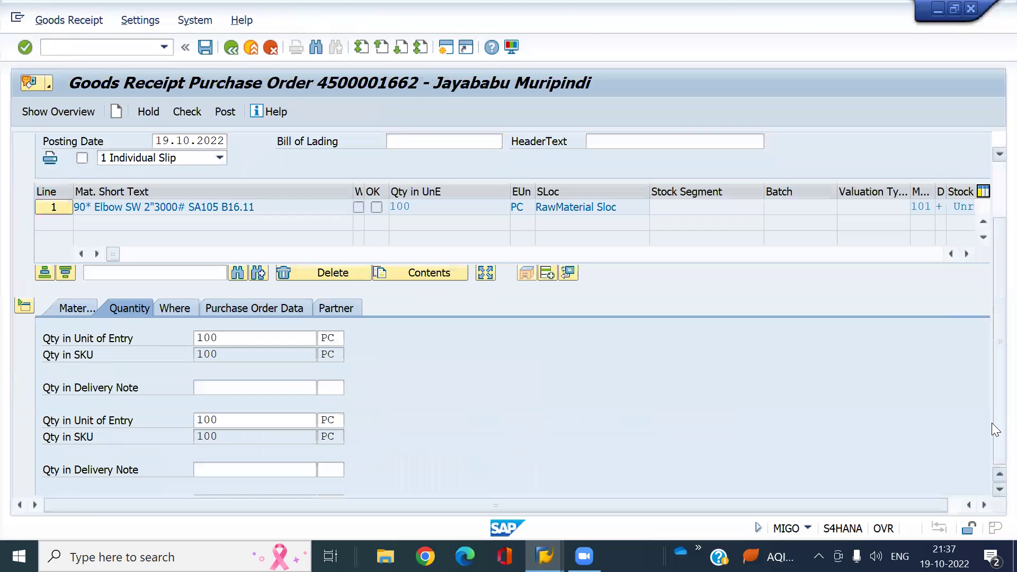
- Set the received quantity to 1 piece and mark the line Item OK
double_click(231, 344)
type("1")
key("Return")
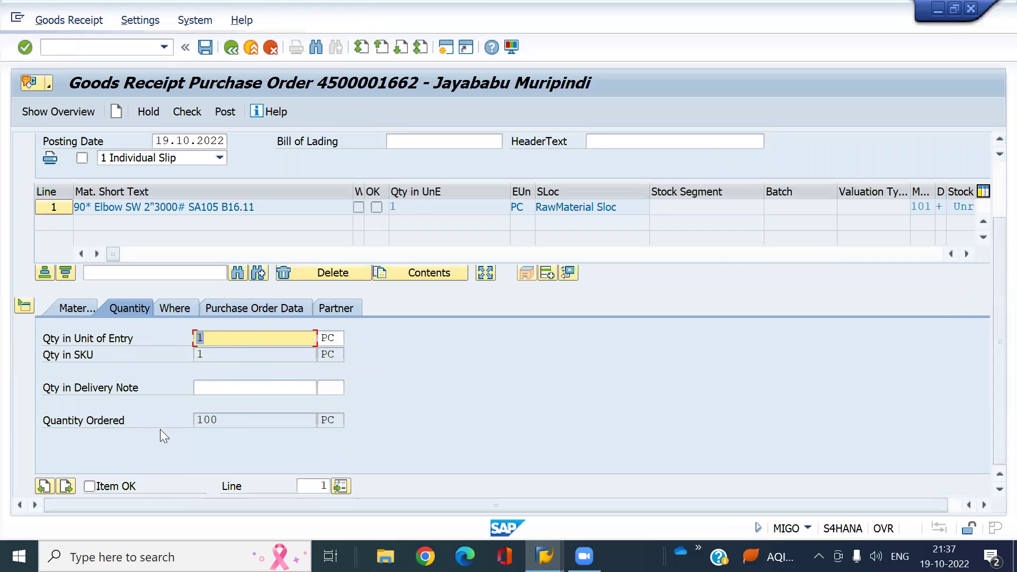
left_click(111, 487)
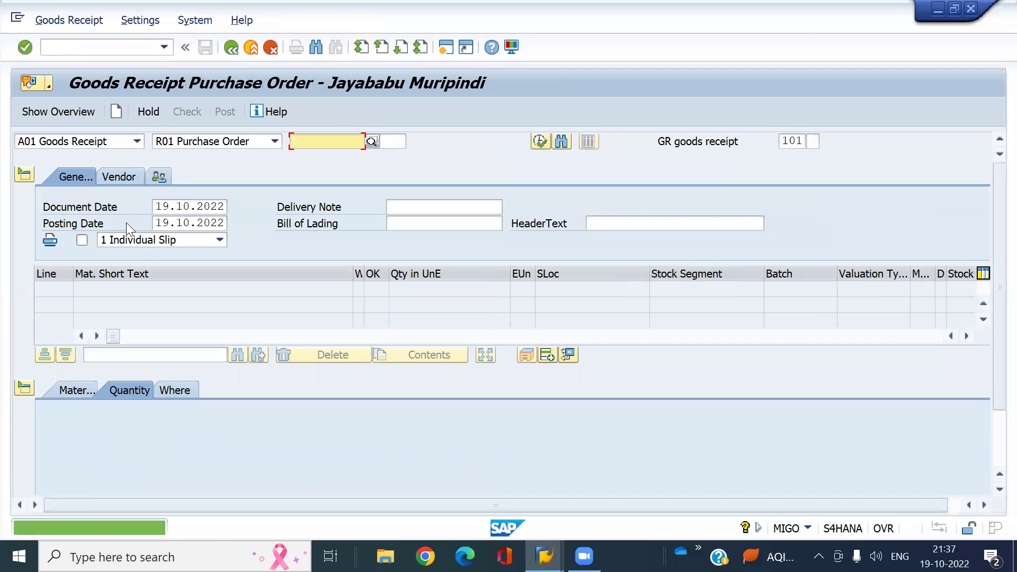
left_click(93, 140)
key("Down")
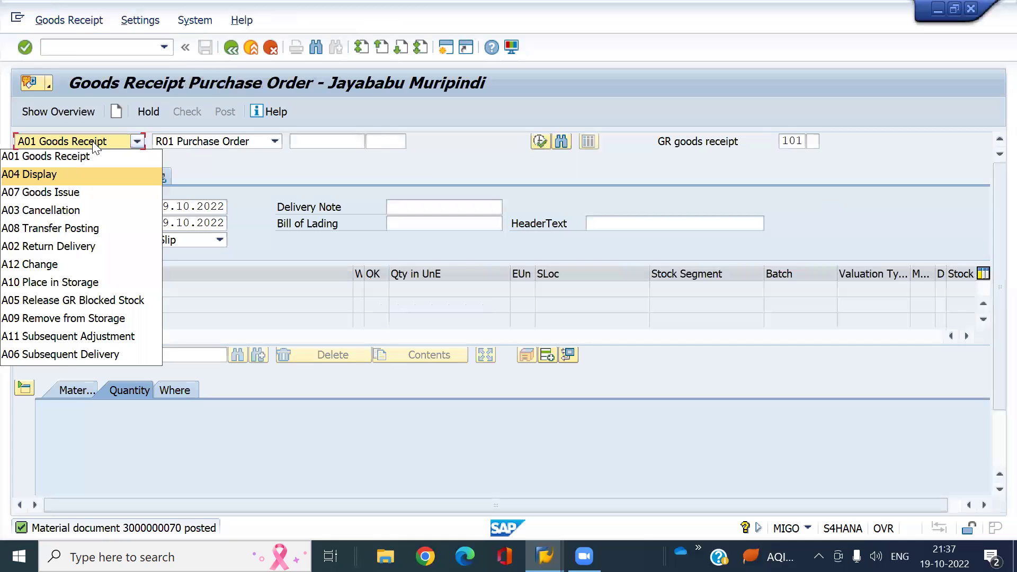
key("Return")
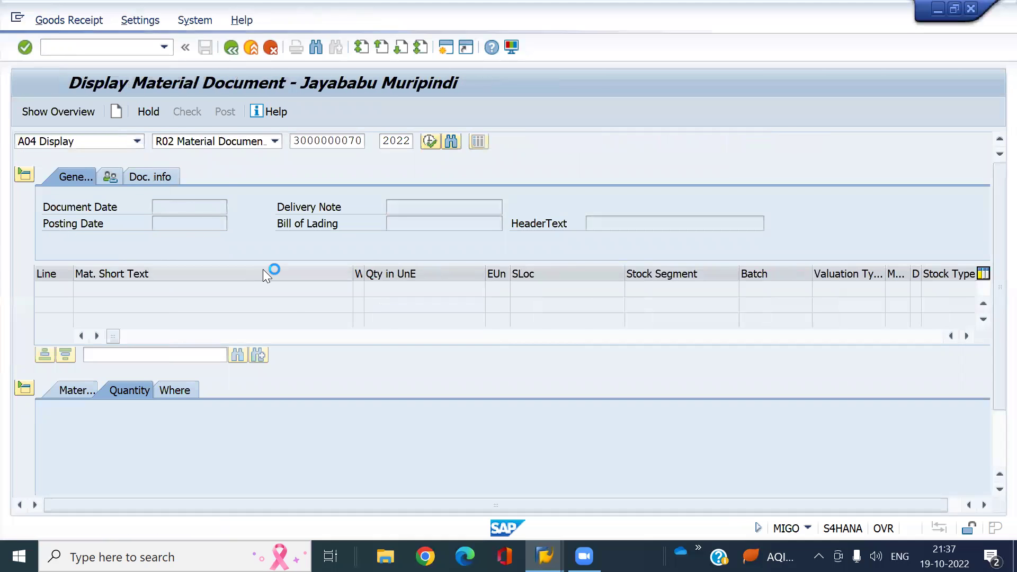
left_click(286, 390)
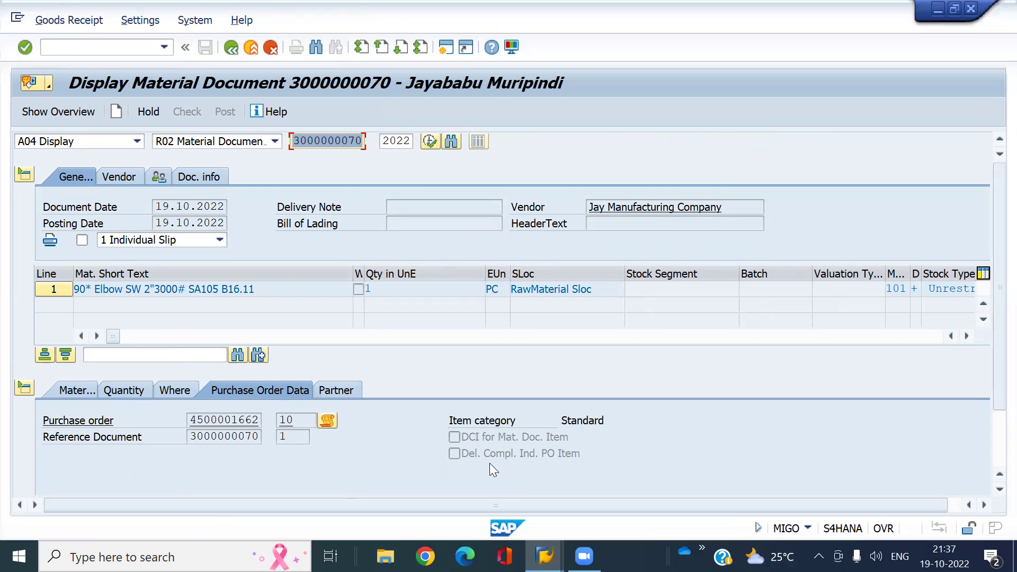
left_click(105, 49)
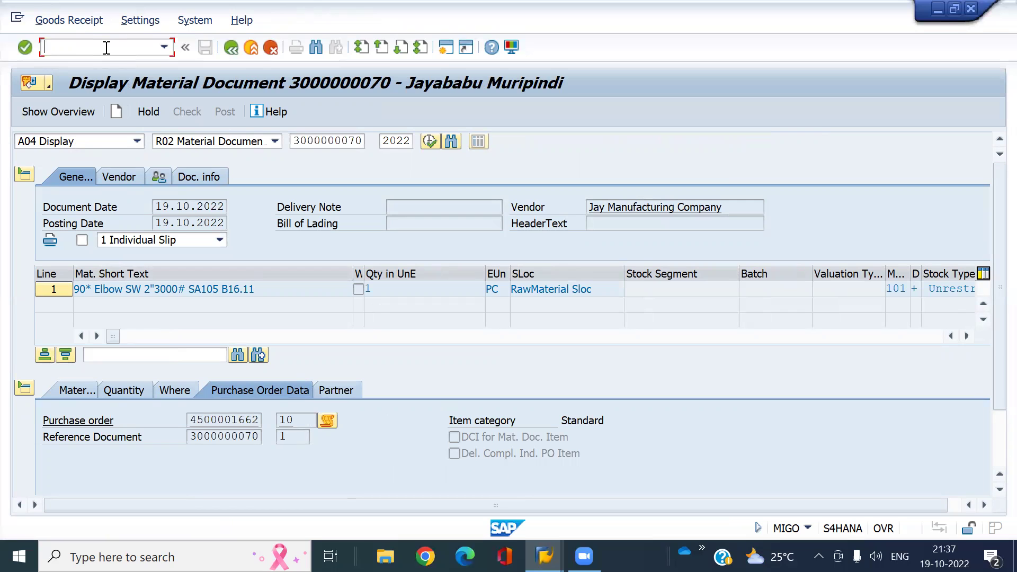